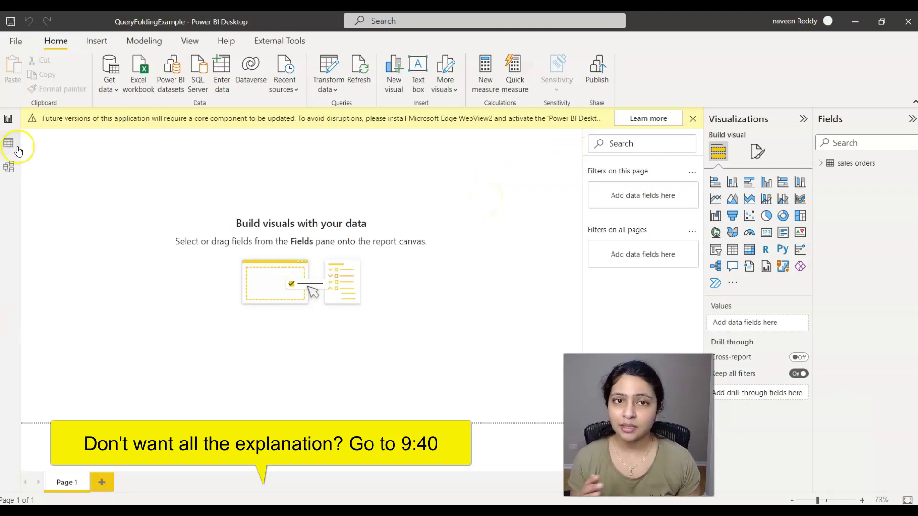
- Examine the fields and storage mode of the sales orders table, and collapse its field list again
left_click(828, 163)
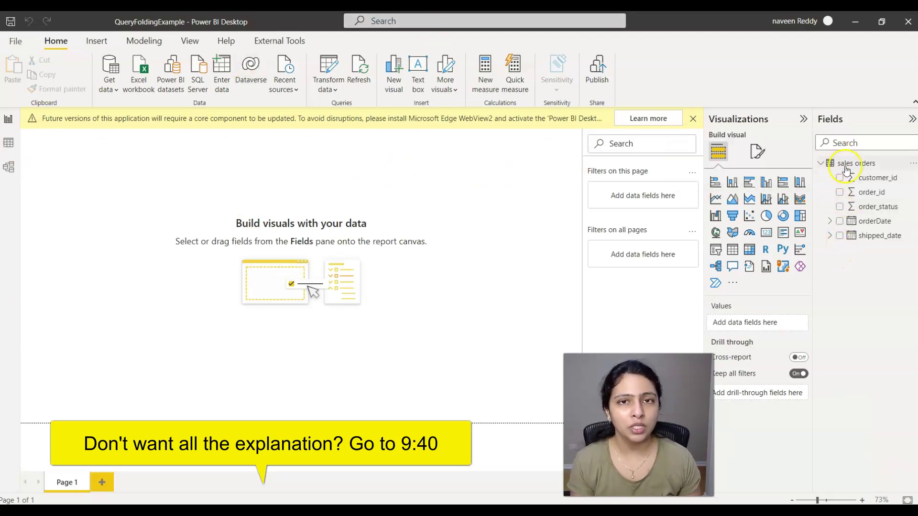
mouse_move(845, 169)
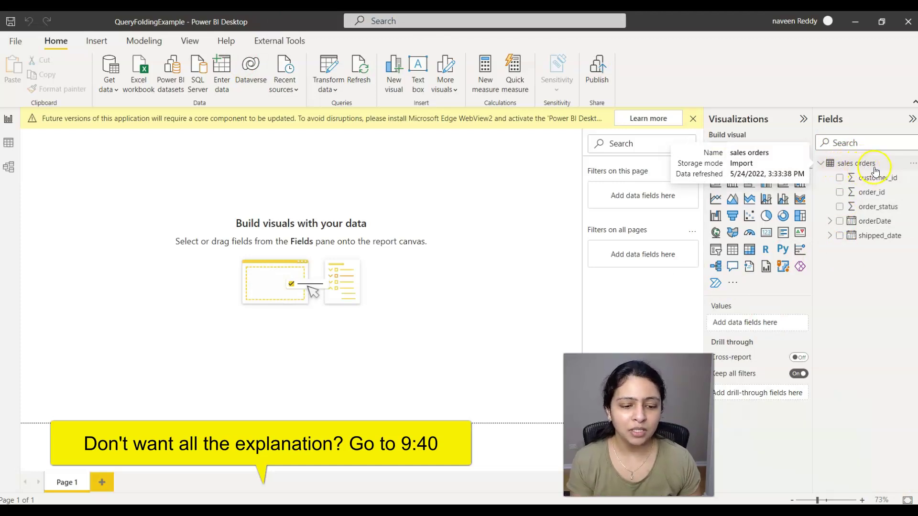
left_click(827, 164)
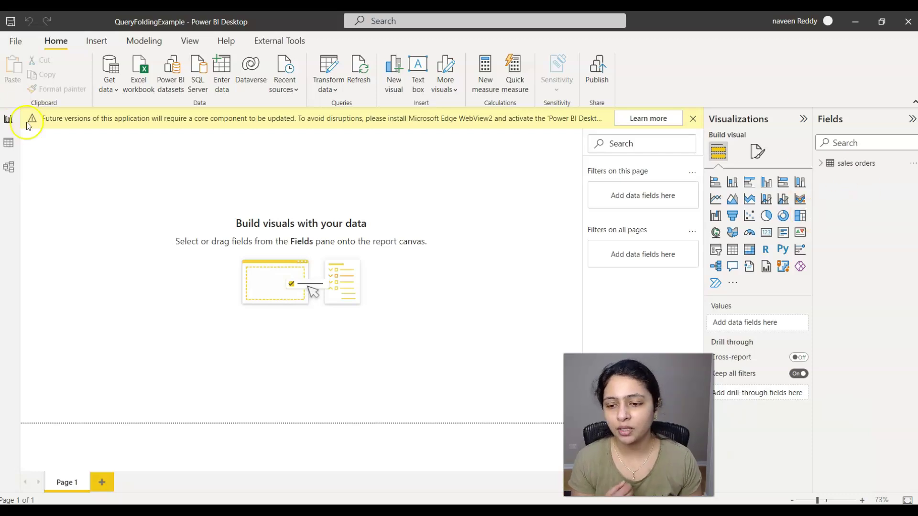
- Import the text file Query Folding Example from the Power BI folder and load it into the model
left_click(112, 90)
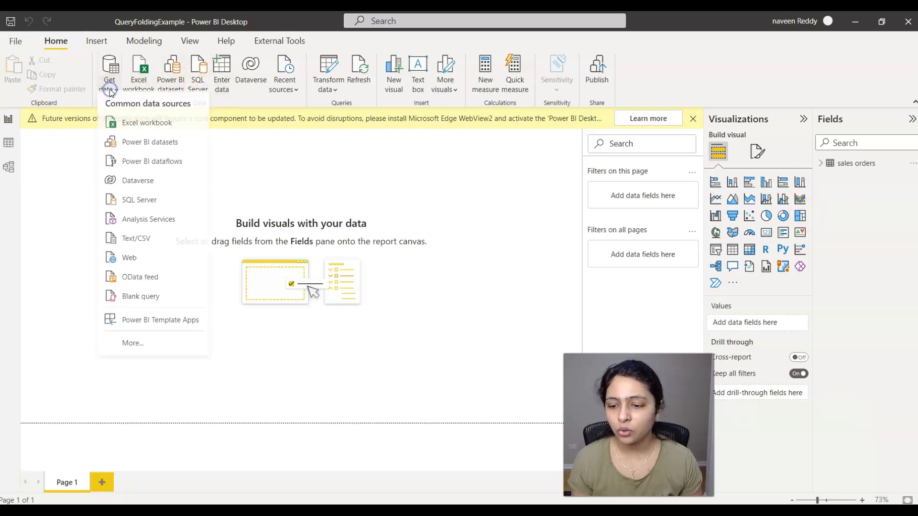
left_click(134, 247)
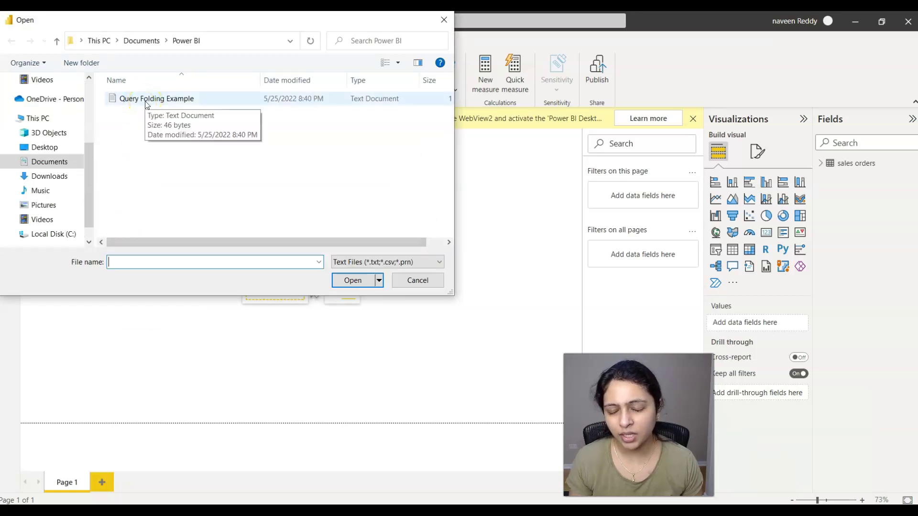
left_click(146, 100)
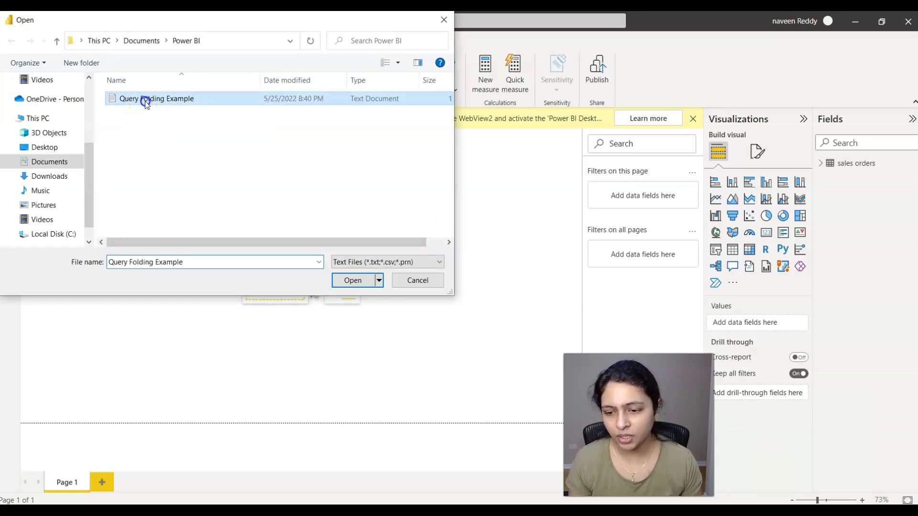
left_click(352, 281)
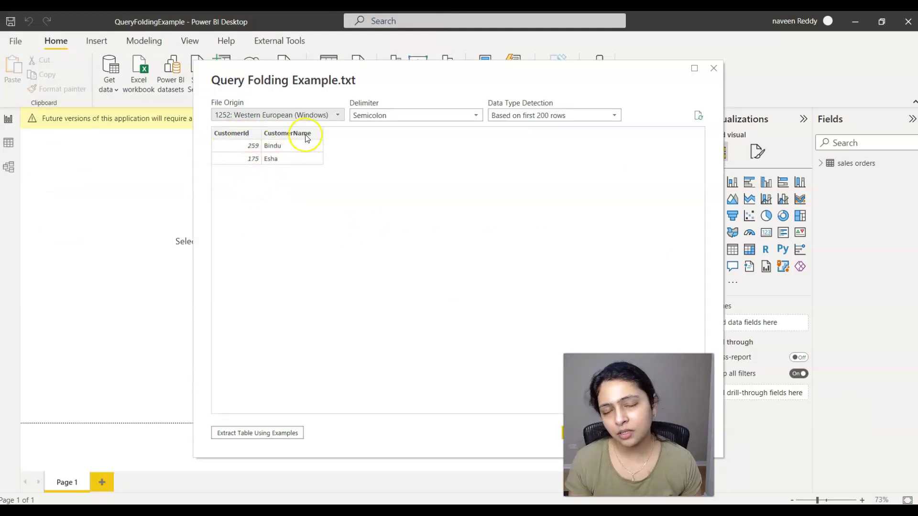
left_click(573, 434)
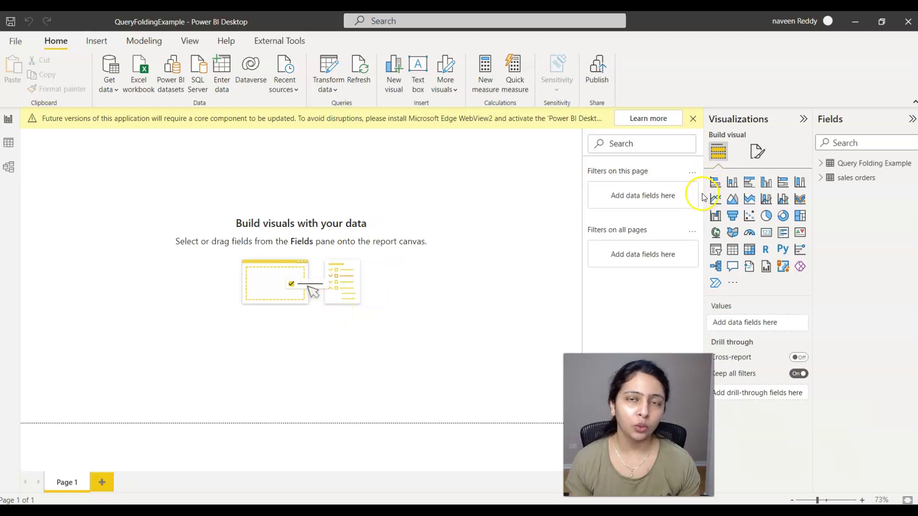
- View the data rows of the Query Folding Example and sales orders tables to compare their customer ID columns
left_click(8, 142)
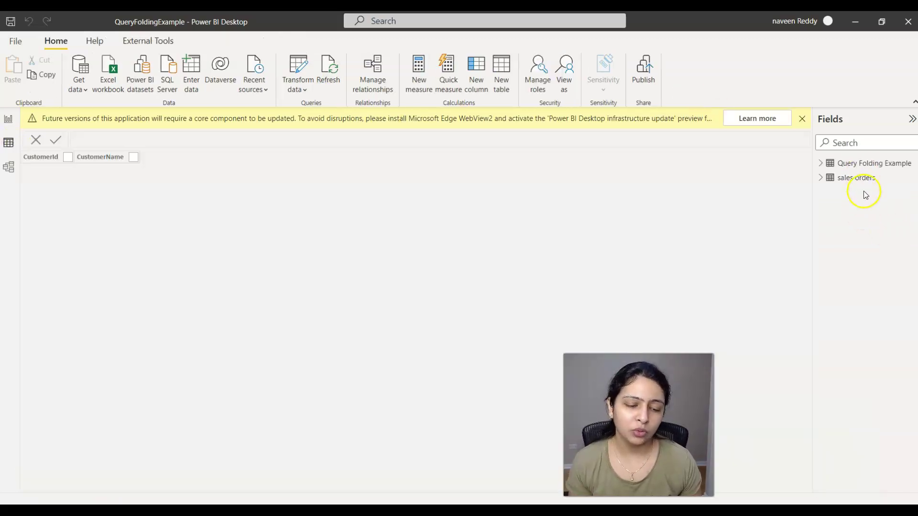
left_click(855, 164)
left_click(859, 183)
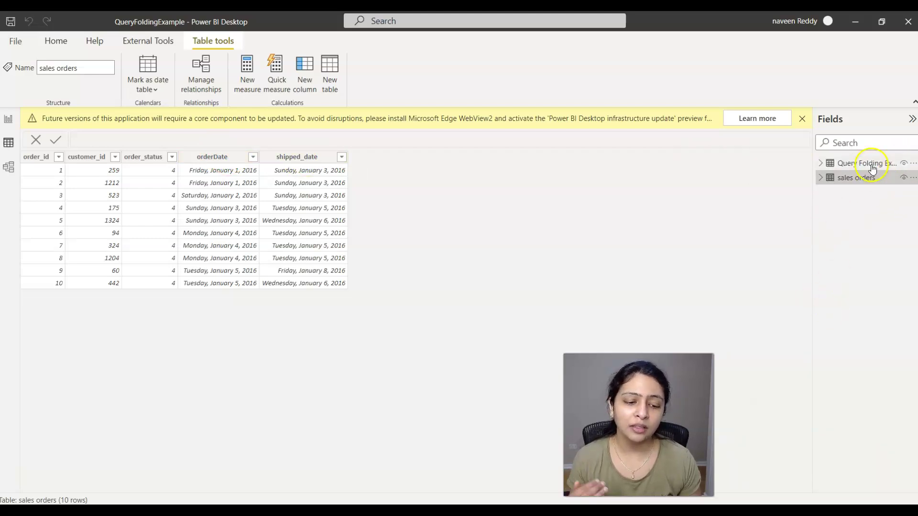
mouse_move(873, 168)
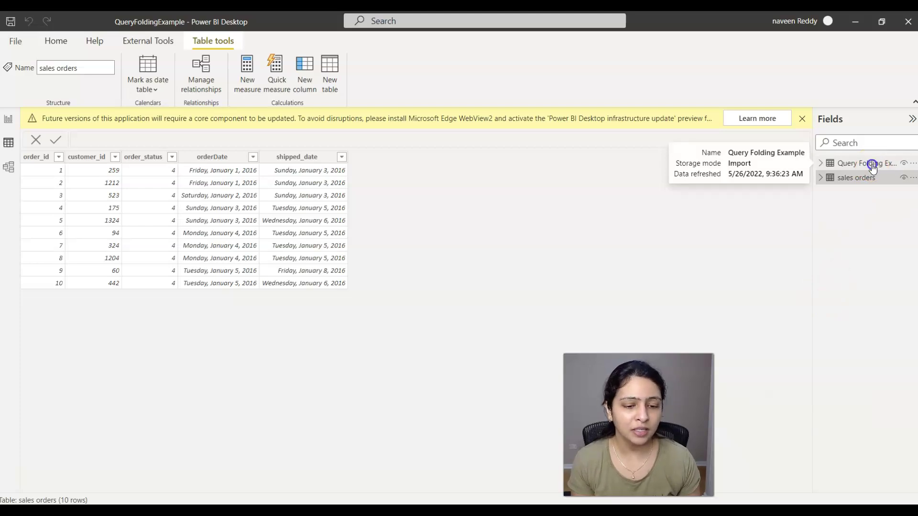
left_click(873, 166)
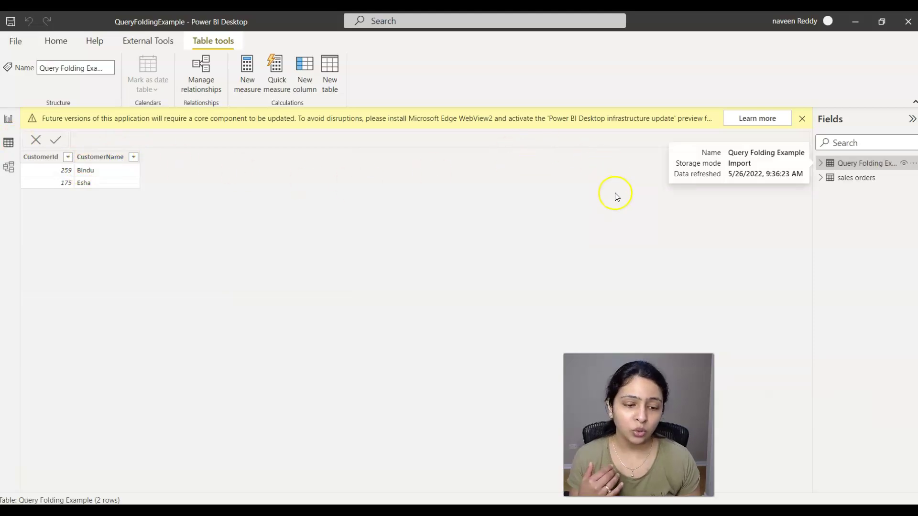
left_click(857, 180)
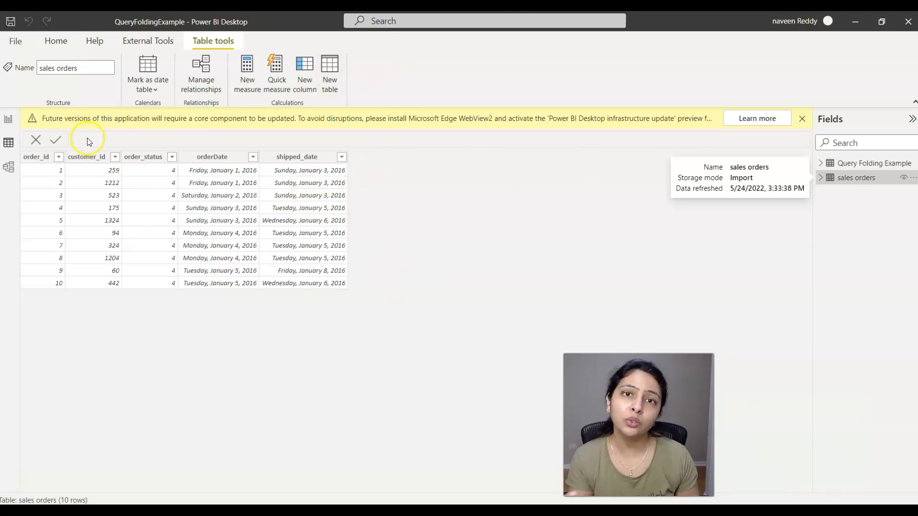
- Open the sales orders table's query for editing in Power Query Editor
right_click(845, 180)
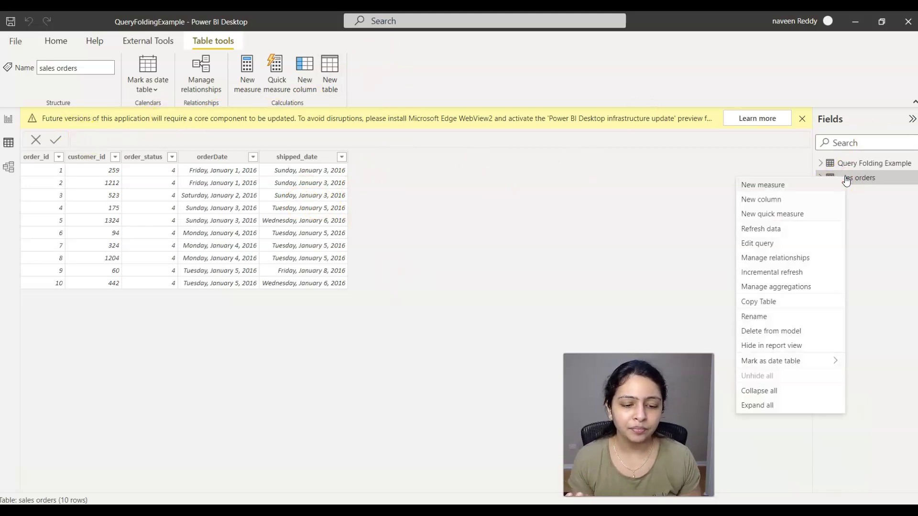
left_click(763, 246)
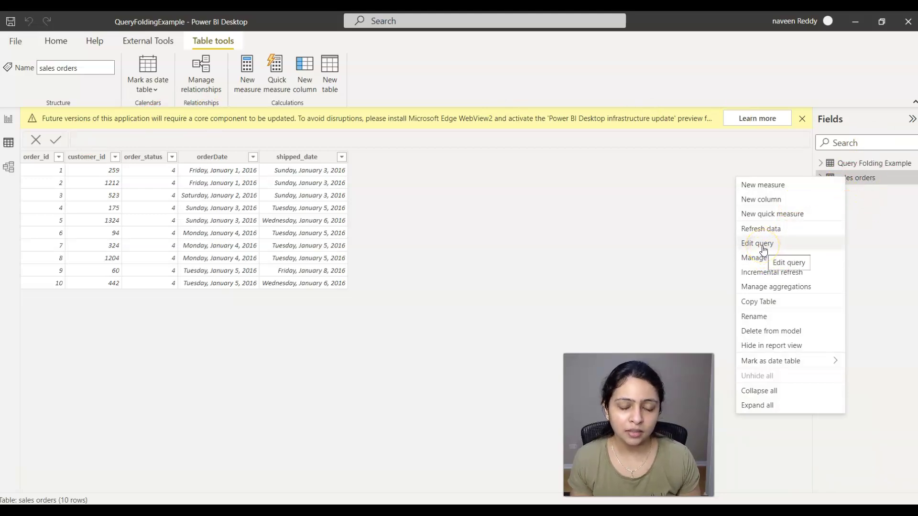
left_click(764, 246)
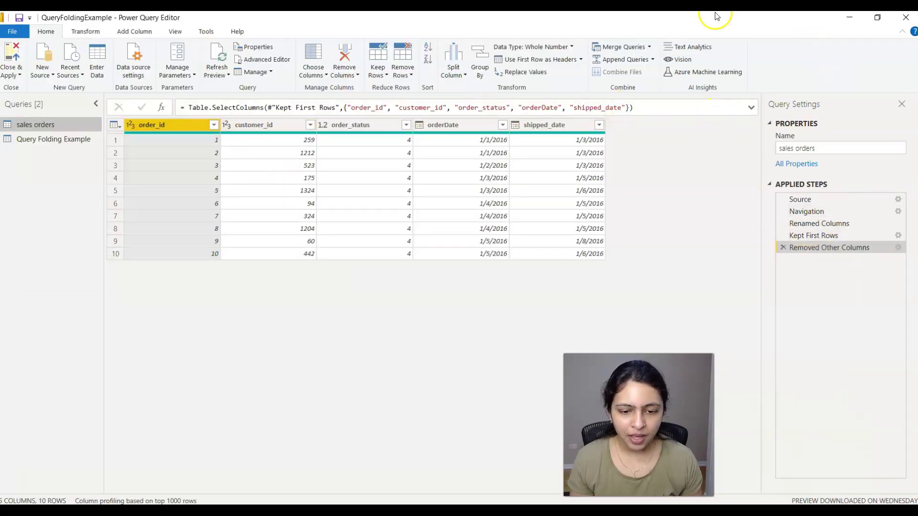
- Merge sales orders with Query Folding Example as a left outer join, matching customer_id to CustomerId
left_click(631, 50)
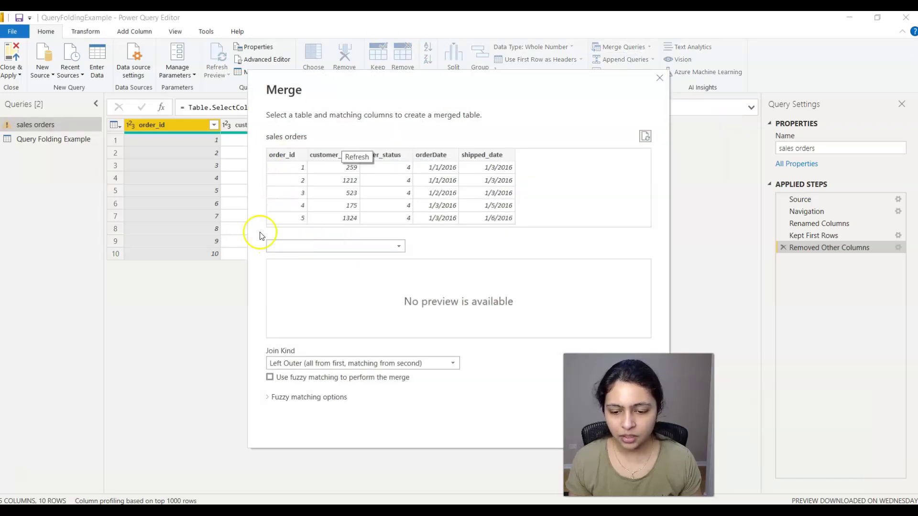
left_click(391, 247)
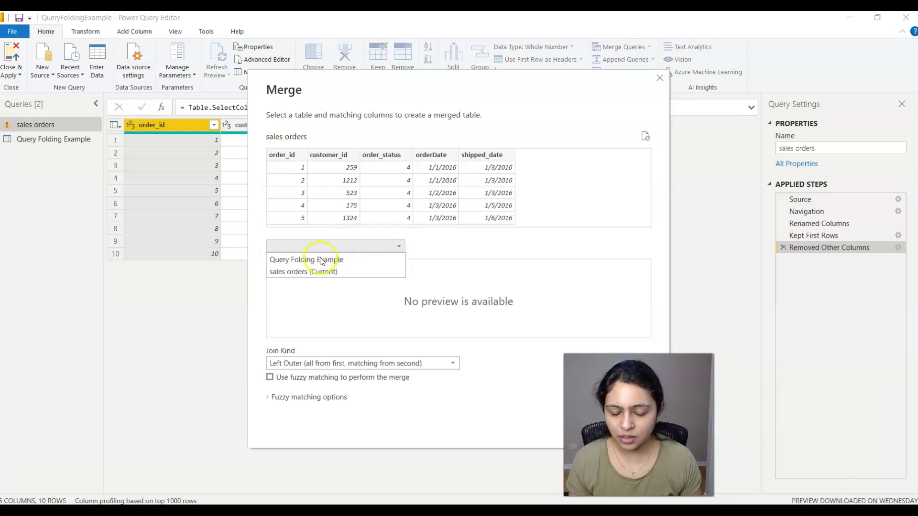
left_click(295, 259)
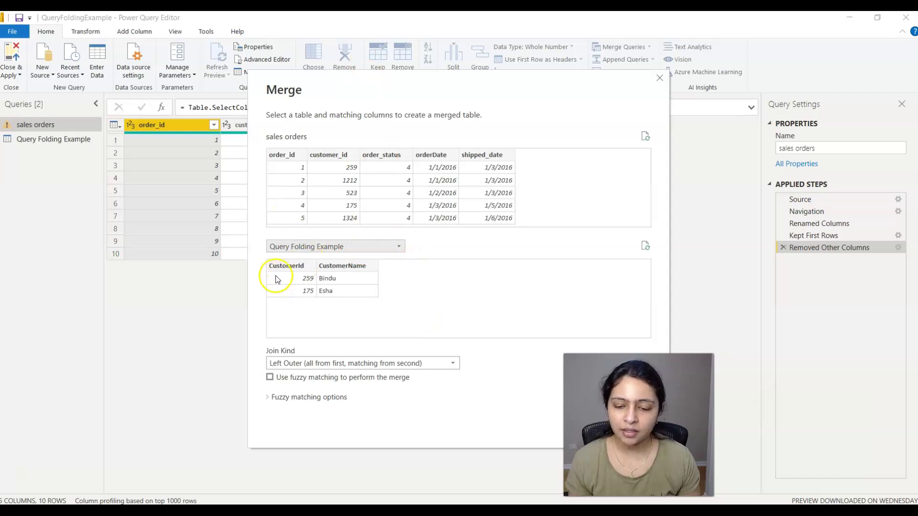
left_click(289, 266)
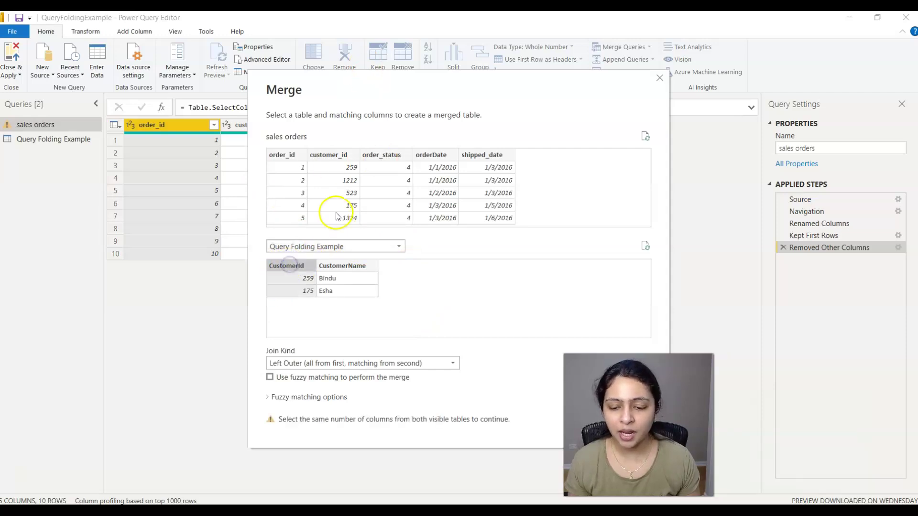
left_click(300, 266)
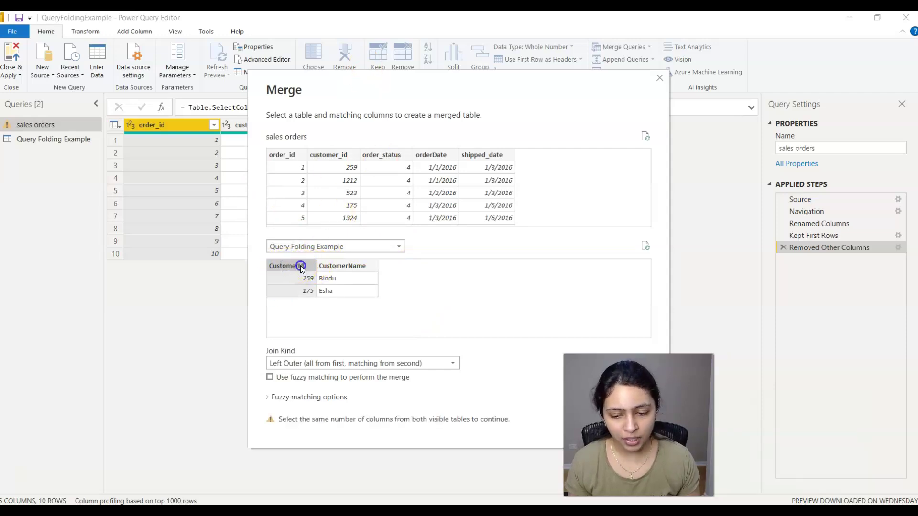
left_click(331, 157)
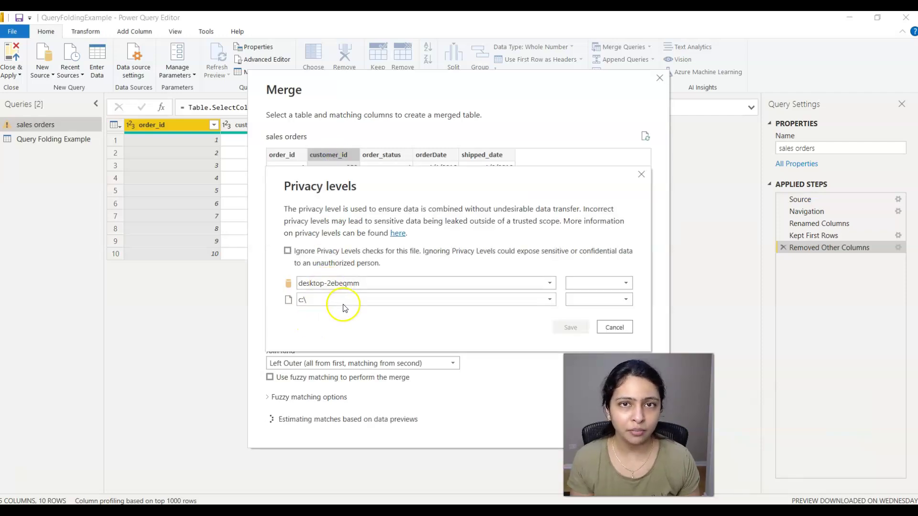
left_click(614, 329)
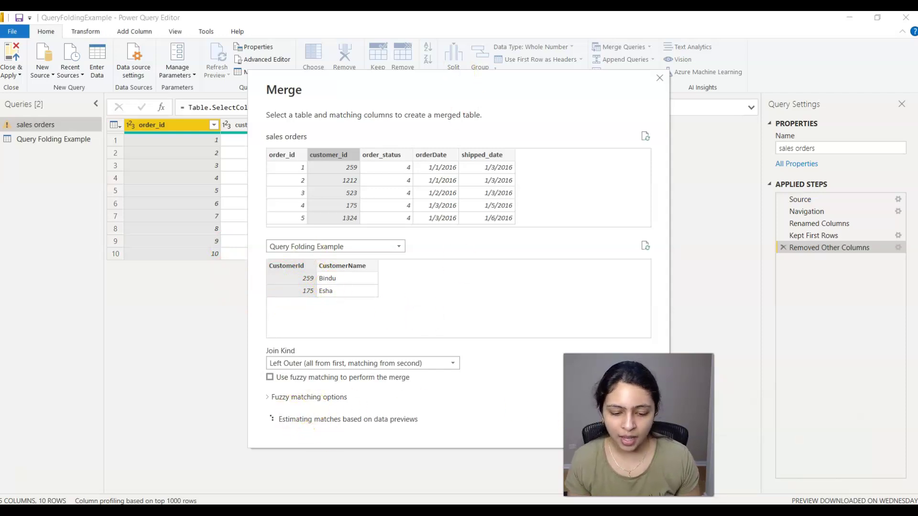
key("Return")
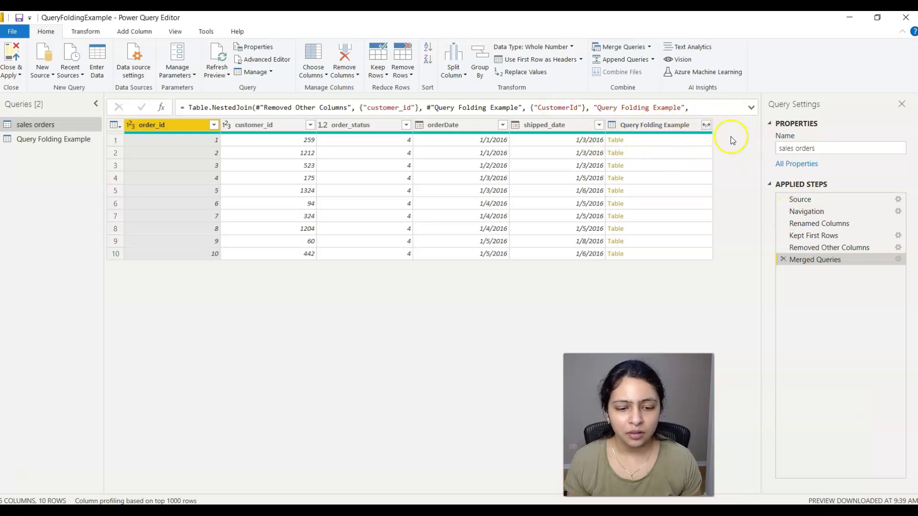
- Expand the merged Query Folding Example column to include only CustomerName
left_click(706, 125)
left_click(529, 173)
left_click(529, 198)
left_click(636, 263)
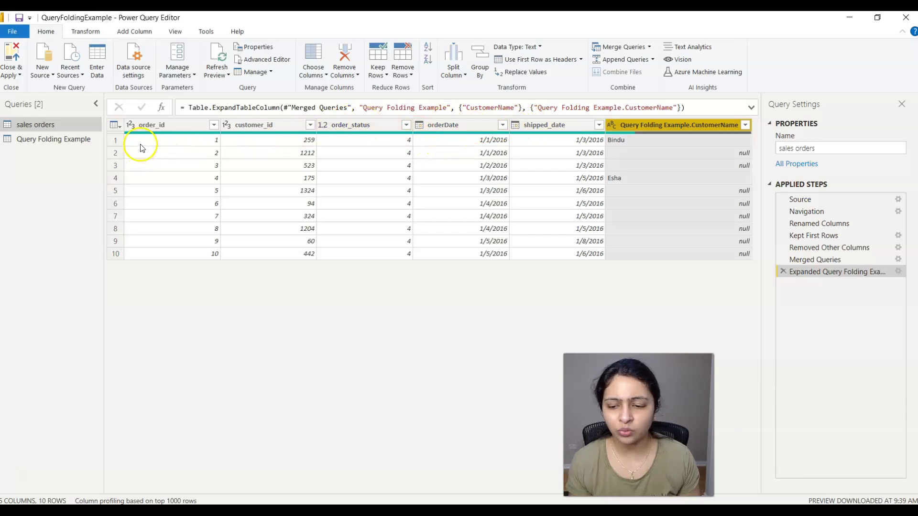
- Remove the shipped_date column from the sales orders query
left_click(543, 125)
right_click(544, 125)
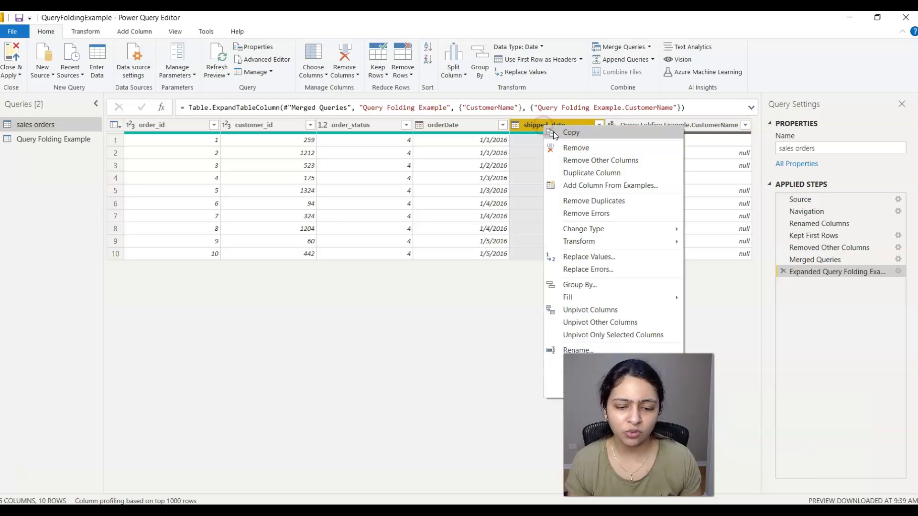
left_click(575, 148)
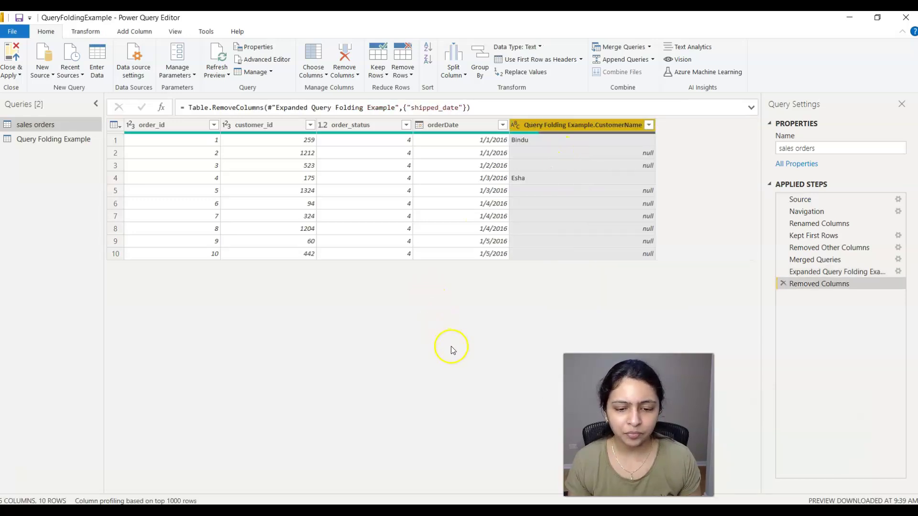
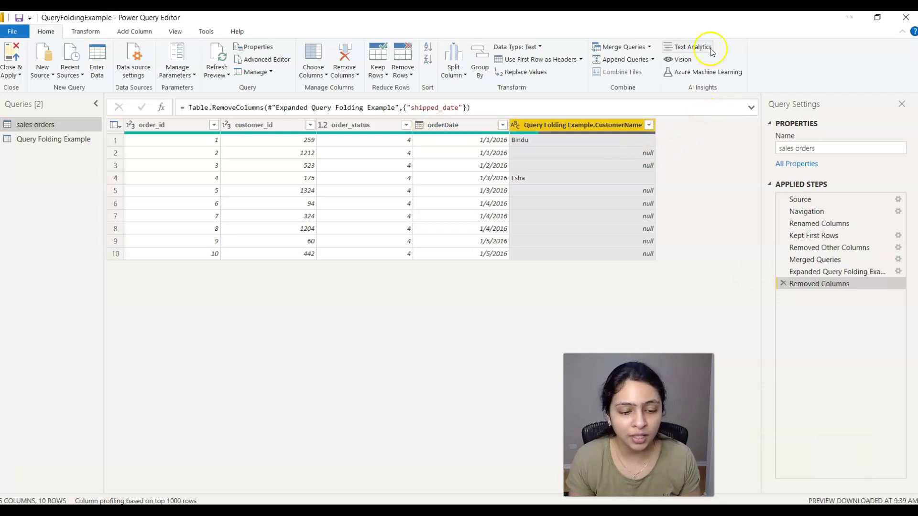
- Inspect the native SQL query behind the Renamed Columns applied step, and close it
right_click(815, 224)
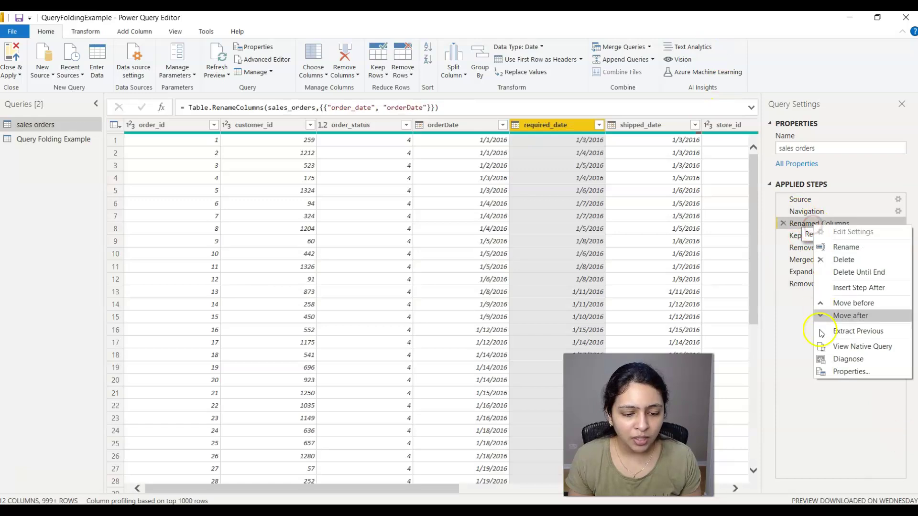
left_click(863, 347)
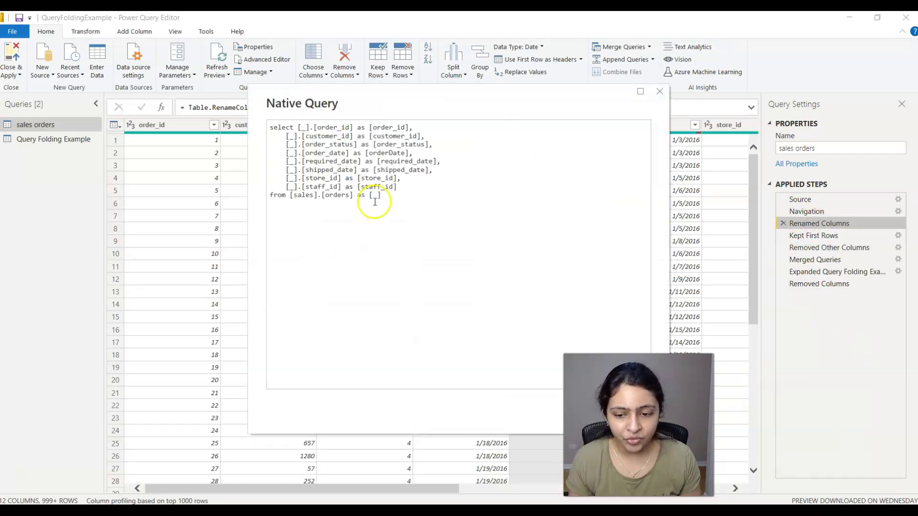
left_click_drag(415, 198, 288, 109)
left_click(352, 236)
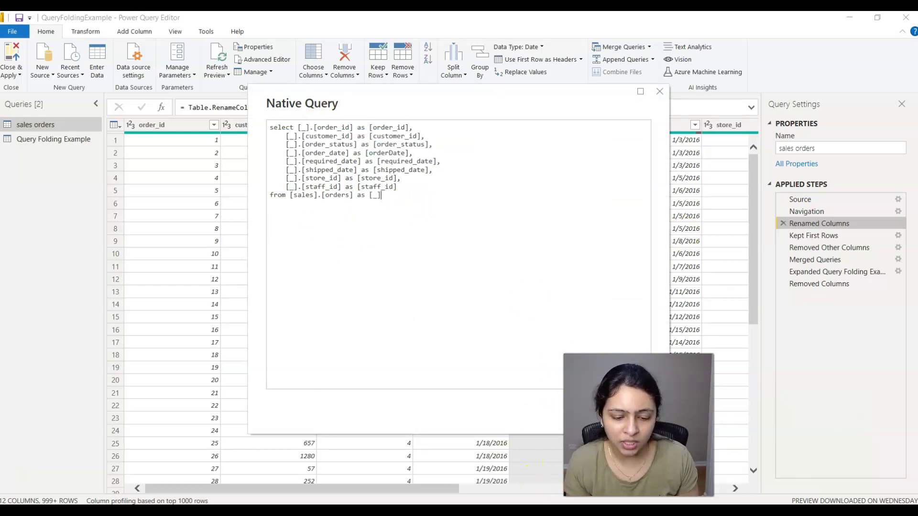
key("Escape")
- Inspect the native SQL query behind the Kept First Rows applied step, and close it
left_click(814, 236)
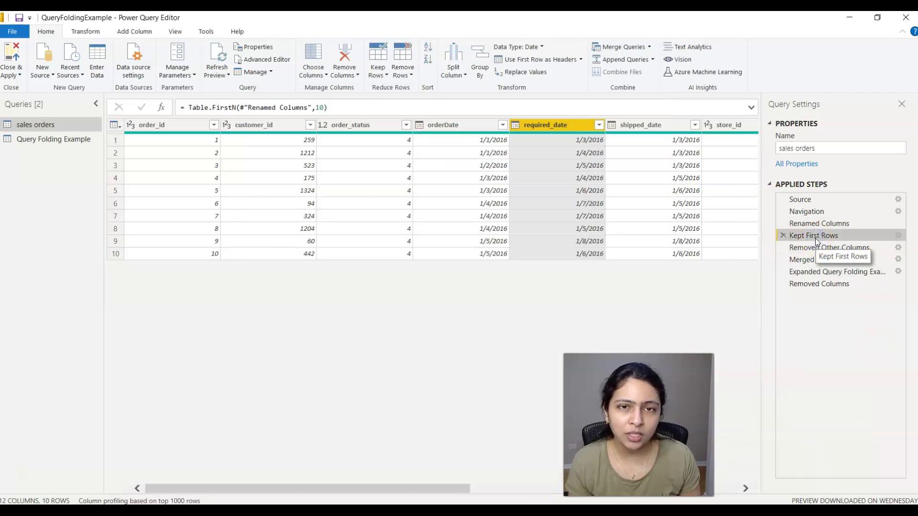
right_click(815, 238)
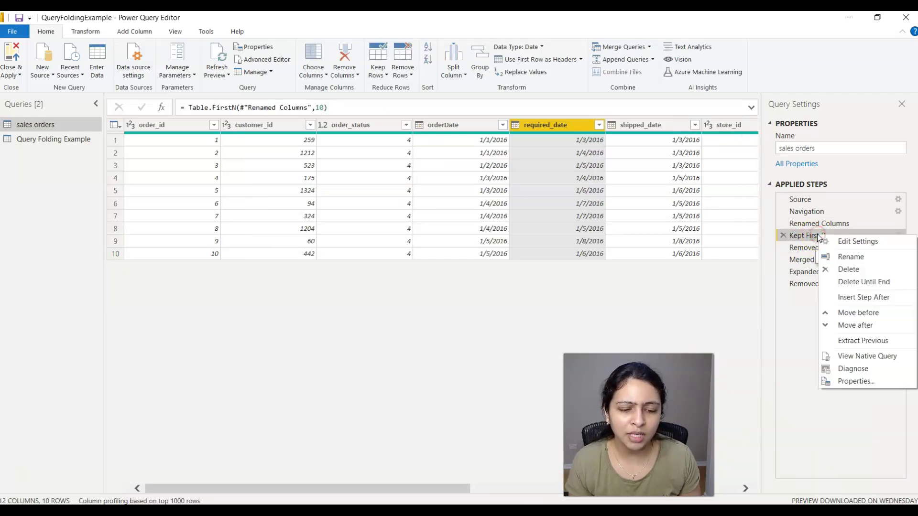
left_click(856, 354)
left_click_drag(381, 204, 267, 117)
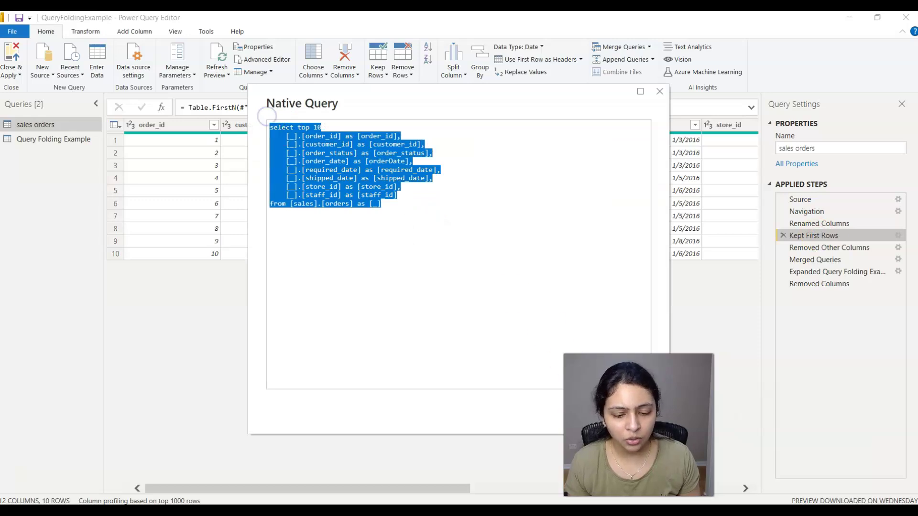
left_click(660, 91)
- Check whether a native query is available for the Merged Queries applied step
left_click(816, 259)
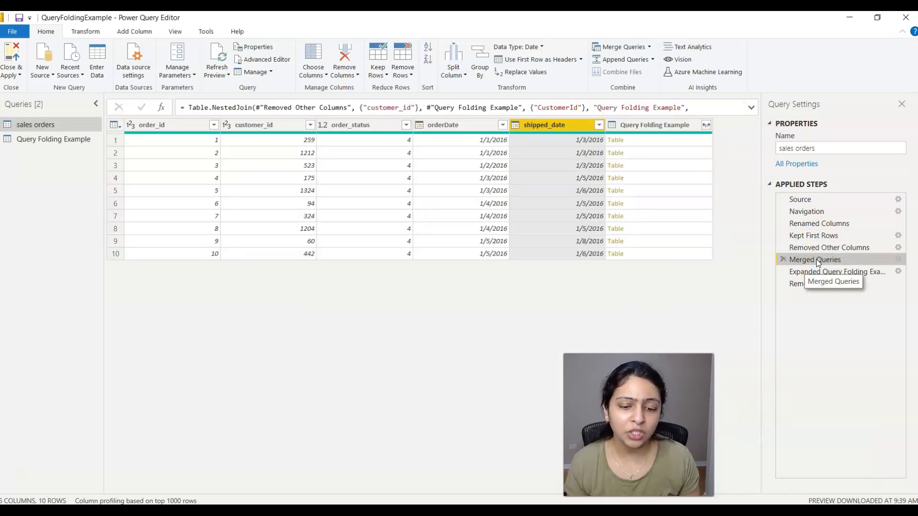
right_click(806, 260)
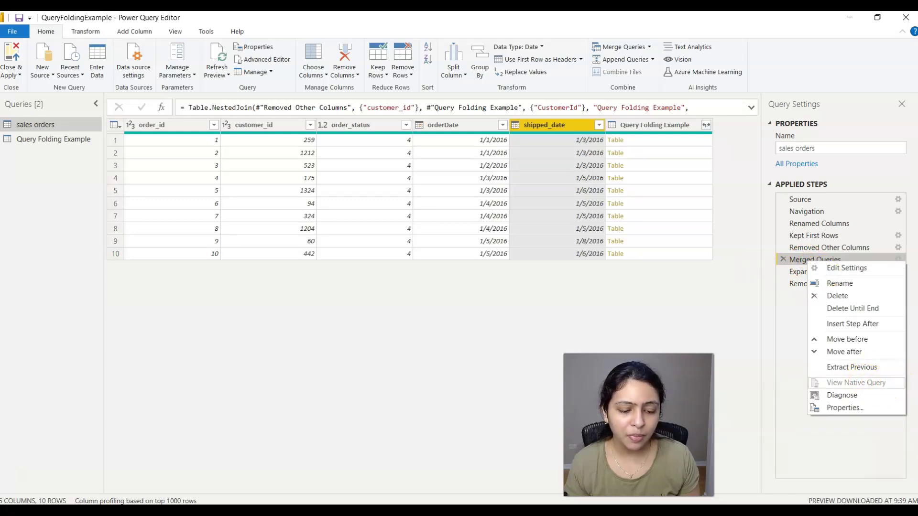
key("Escape")
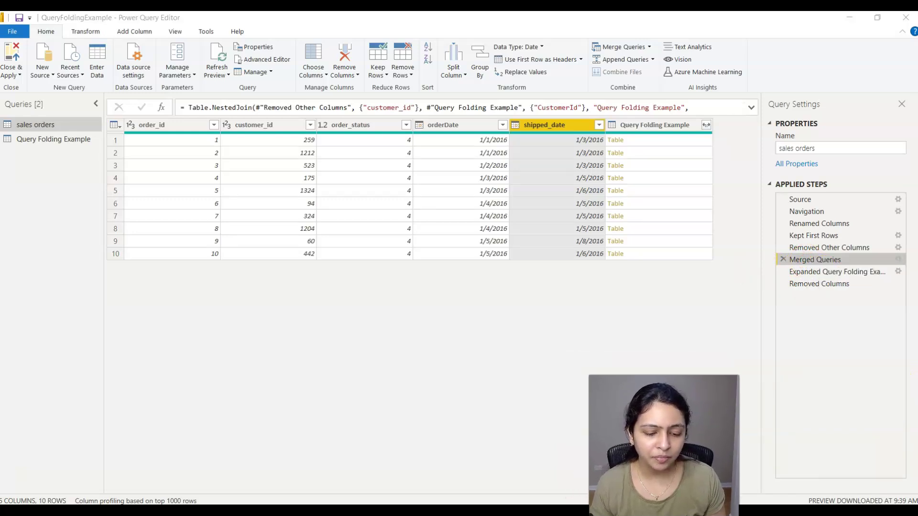
right_click(812, 260)
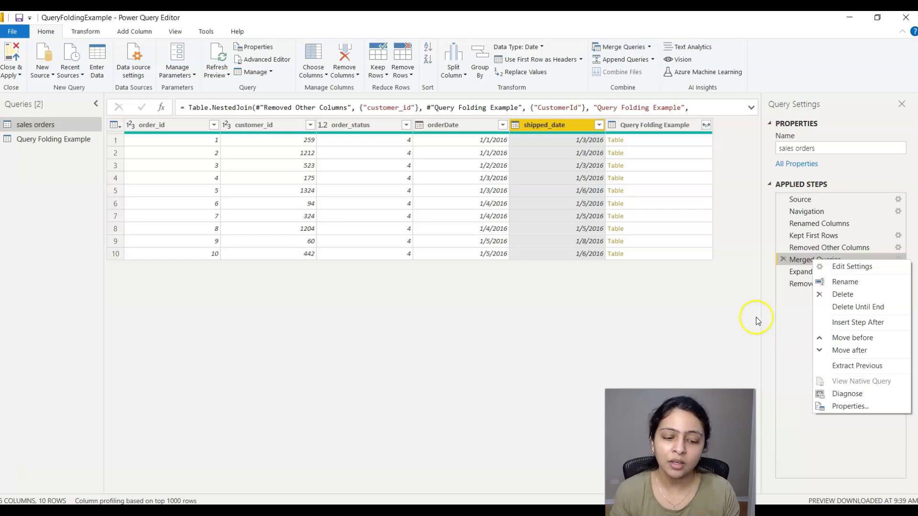
left_click(794, 313)
- Check native query availability for the Expanded Query Folding Example and the final Removed Columns applied steps
right_click(807, 271)
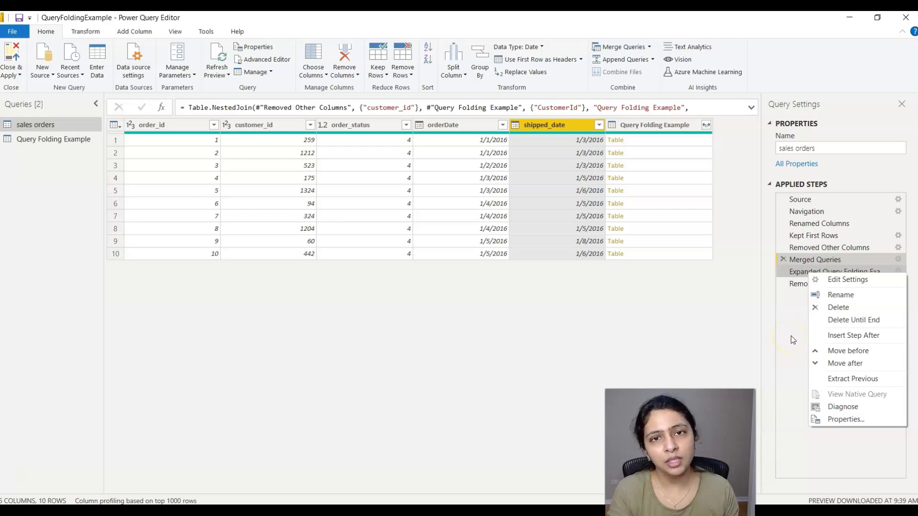
left_click(796, 306)
right_click(798, 284)
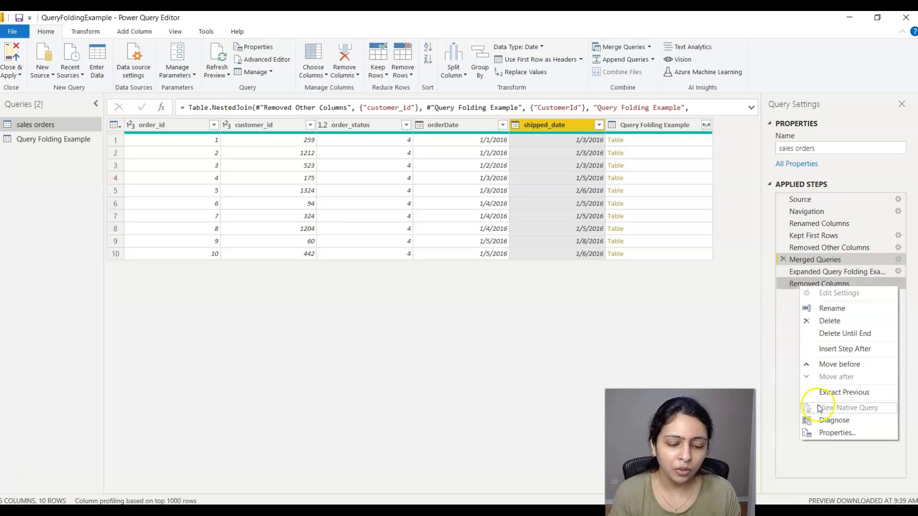
left_click(782, 333)
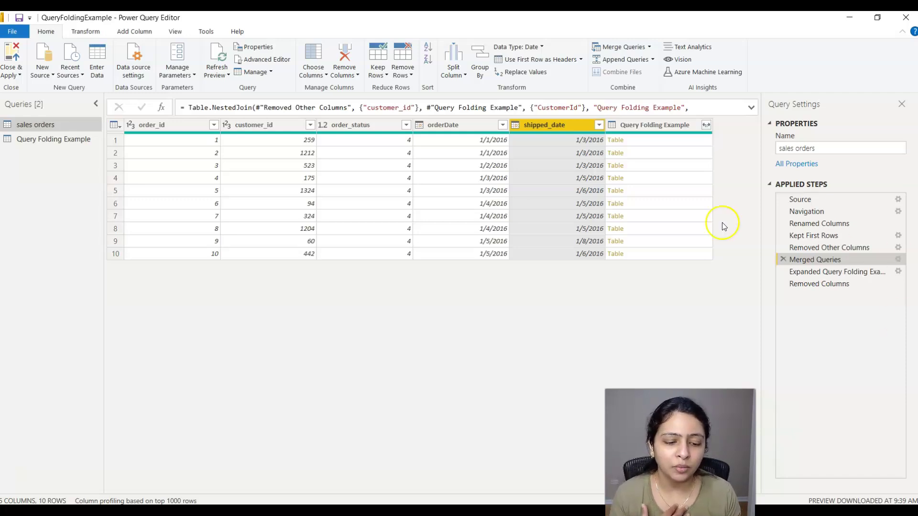
- View the table preview at the Removed Columns step that follows the merge
left_click(826, 266)
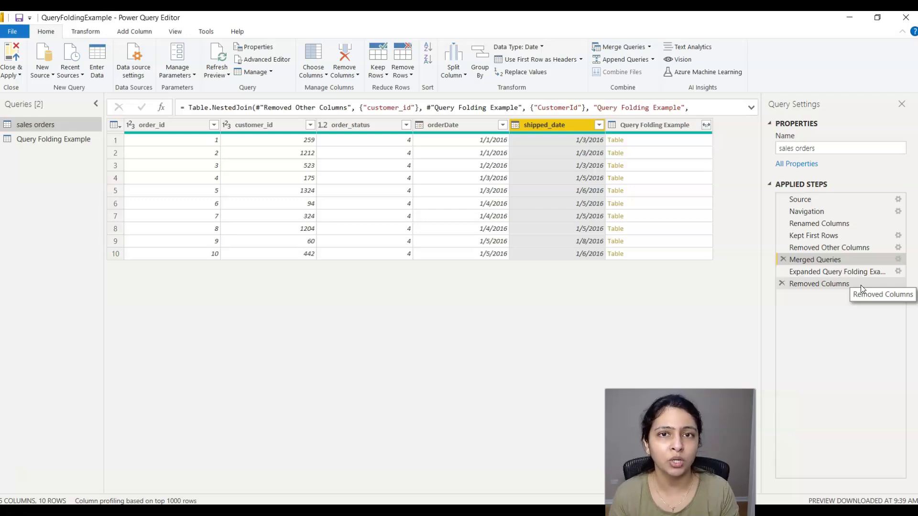
left_click(824, 261)
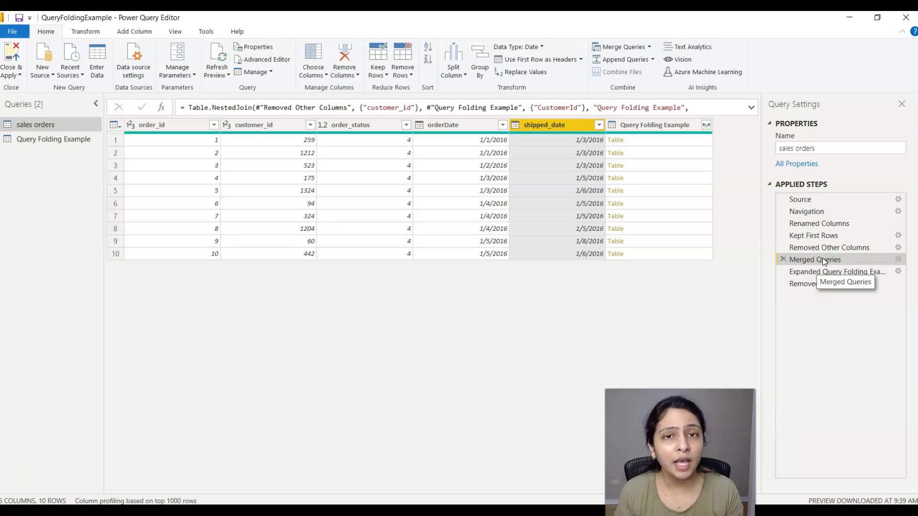
left_click(799, 284)
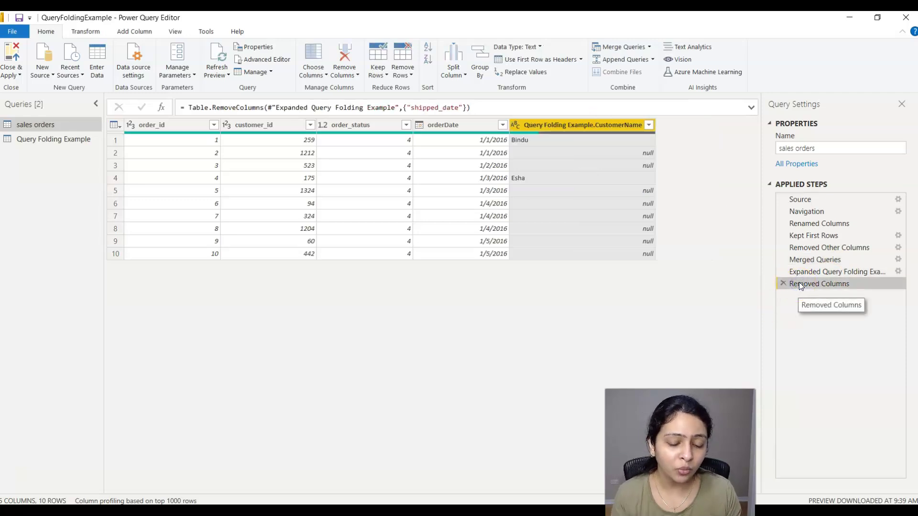
left_click(803, 262)
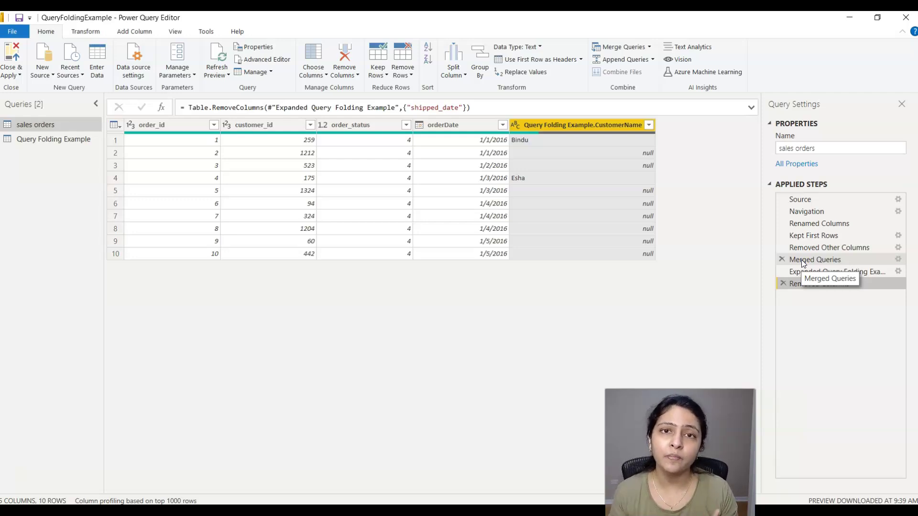
left_click(813, 341)
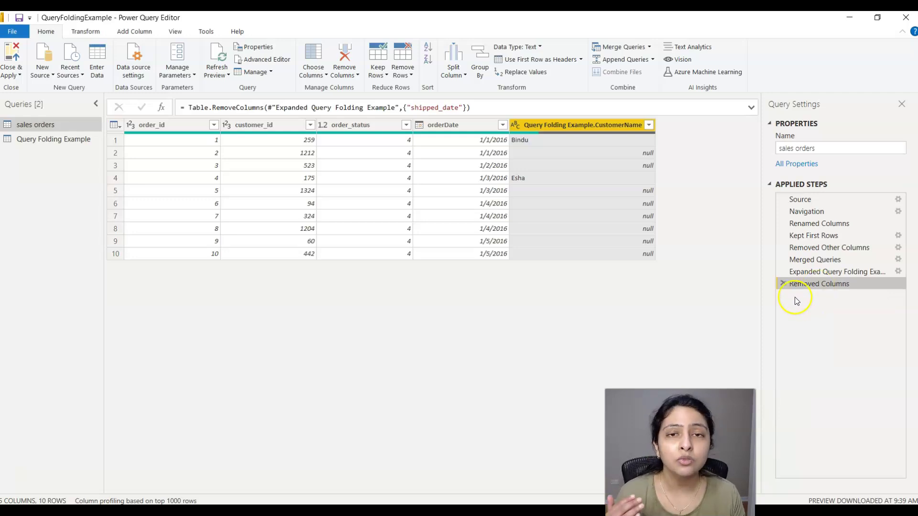
- Delete the Removed Columns, Expanded Query Folding Example and Merged Queries applied steps from the sales orders query
left_click(782, 283)
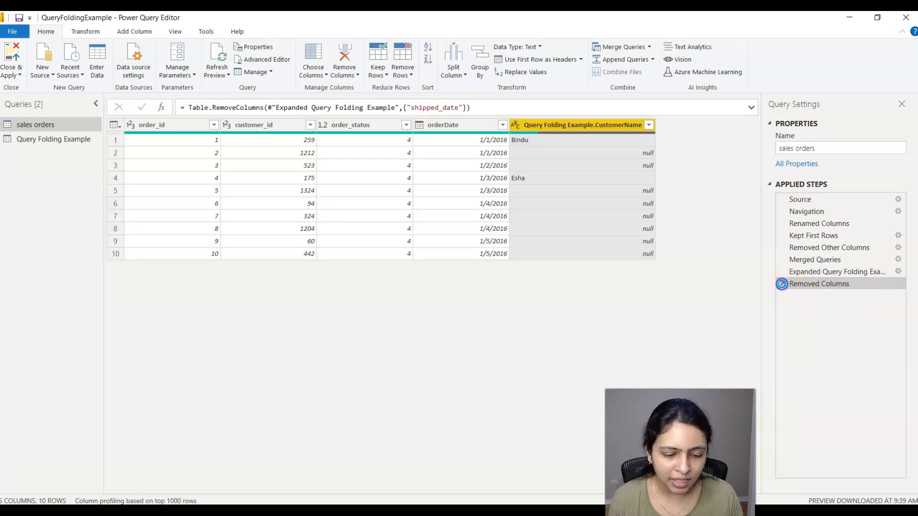
left_click(782, 271)
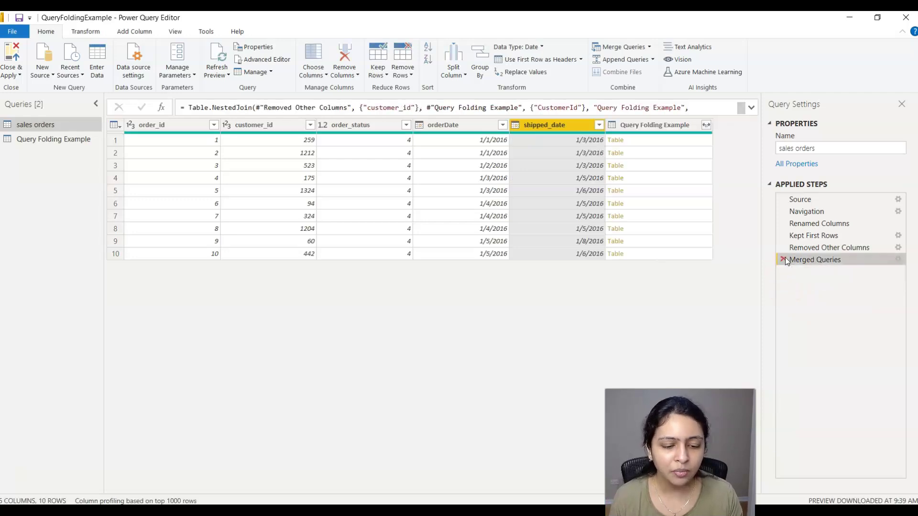
left_click(783, 259)
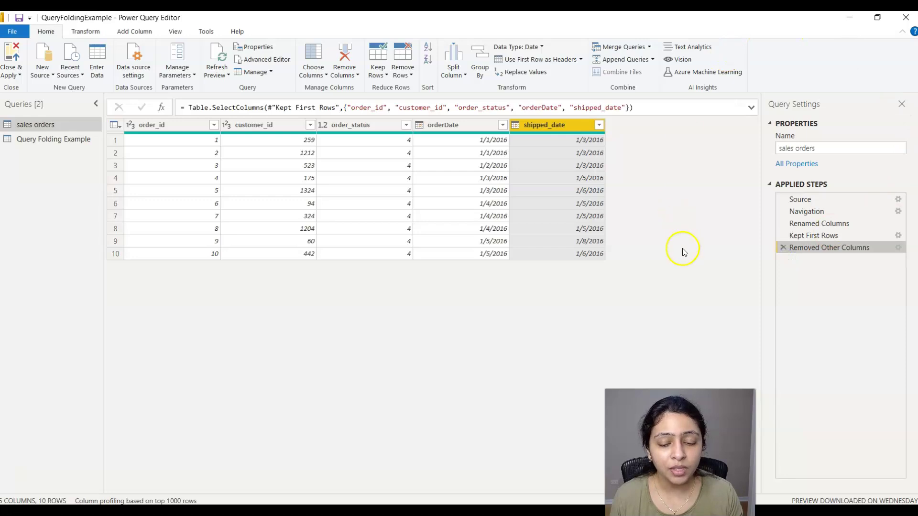
- Delete the Kept First Rows and Removed Other Columns steps, and remove the shipped_date column directly after Renamed Columns
right_click(546, 125)
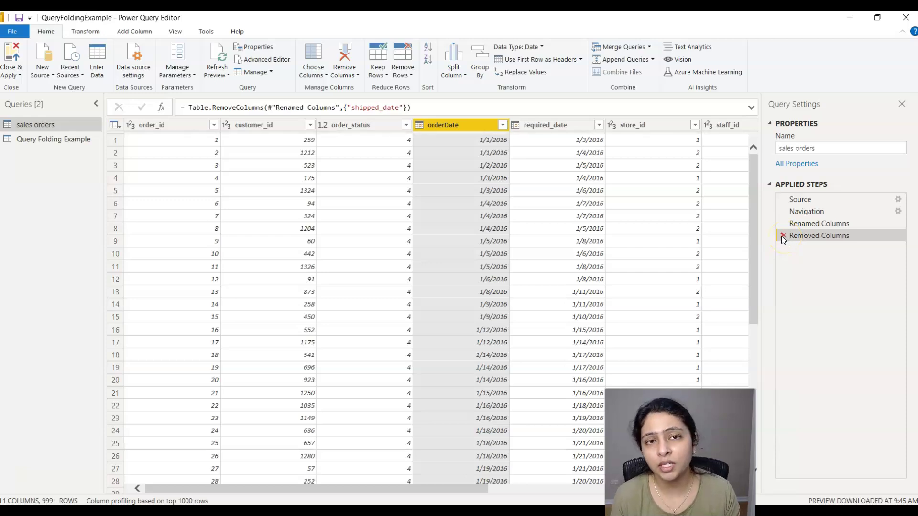
left_click(314, 490)
mouse_move(314, 489)
left_mouse_down()
mouse_move(553, 490)
mouse_move(303, 491)
mouse_move(429, 494)
mouse_move(321, 483)
left_mouse_up()
- Inspect the native SQL query behind the Removed Columns applied step, and close it
left_click(785, 236)
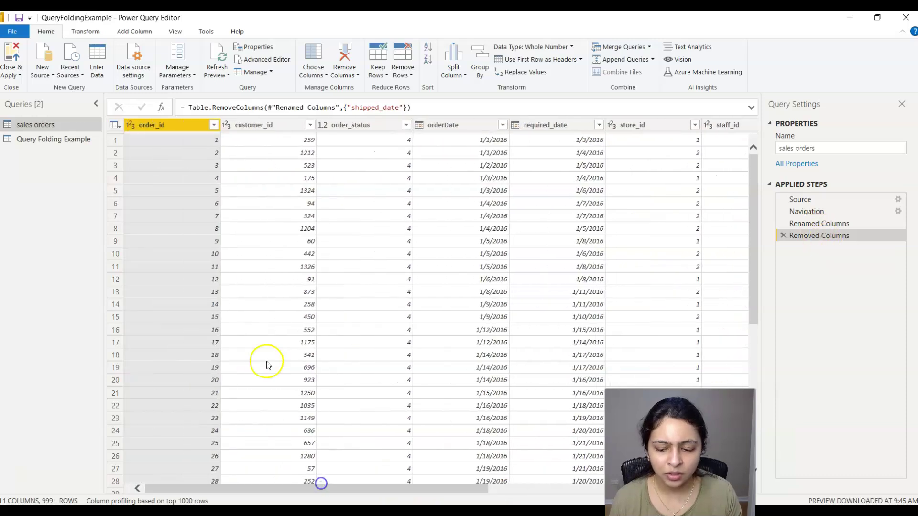
right_click(806, 236)
left_click(837, 356)
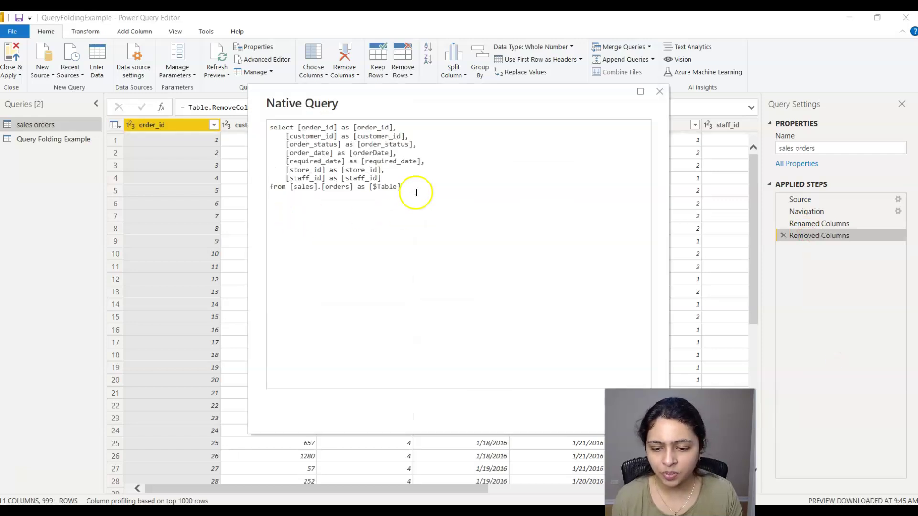
left_click_drag(389, 177, 420, 143)
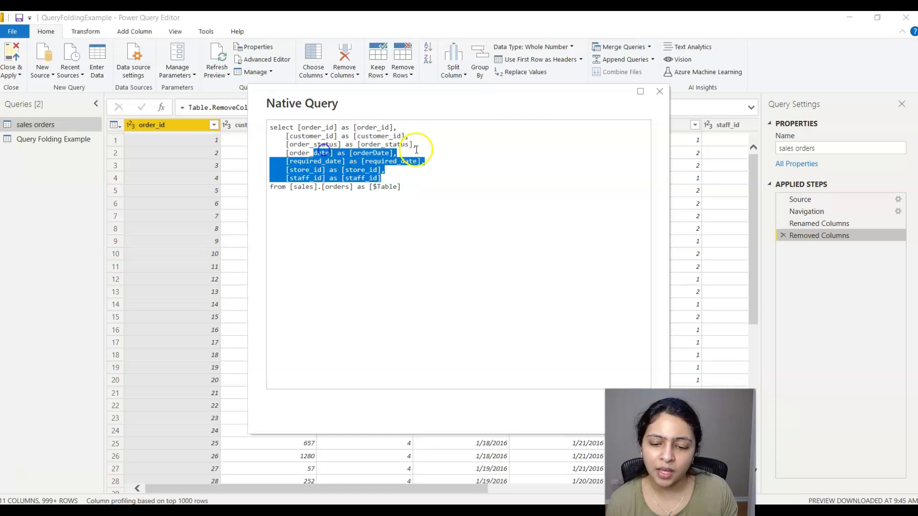
left_click(420, 179)
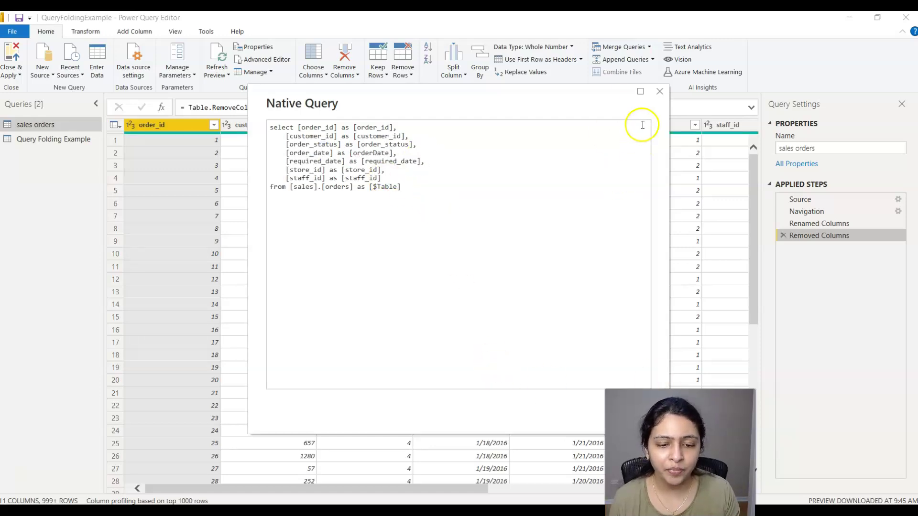
left_click(659, 91)
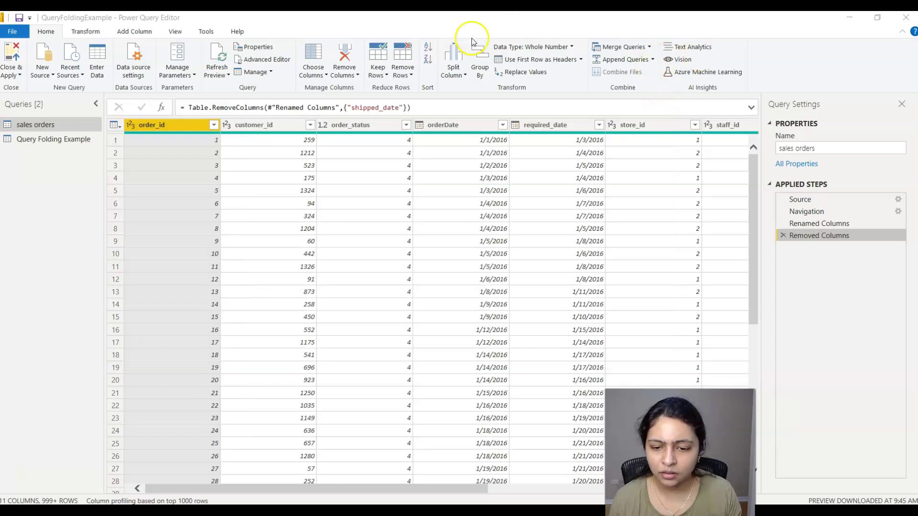
- Keep only the top 10 rows of the sales orders query
left_click(378, 71)
left_click(397, 87)
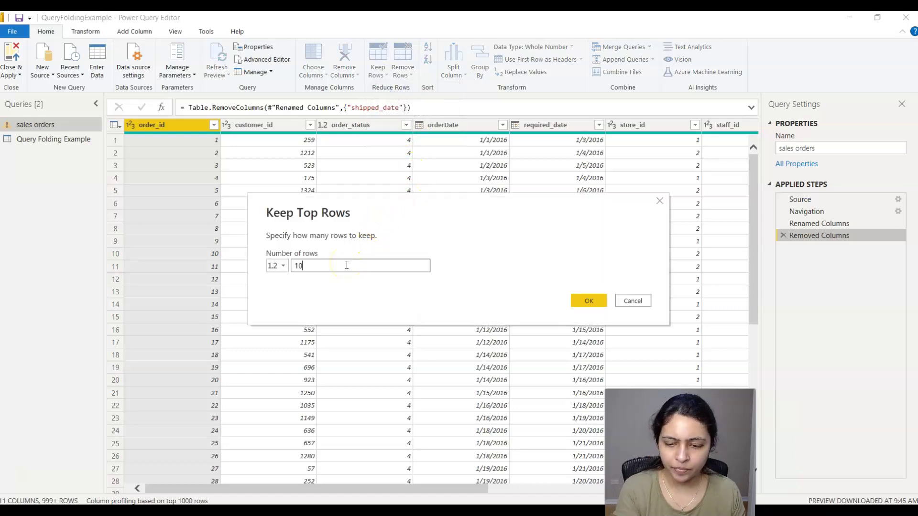
left_click(590, 300)
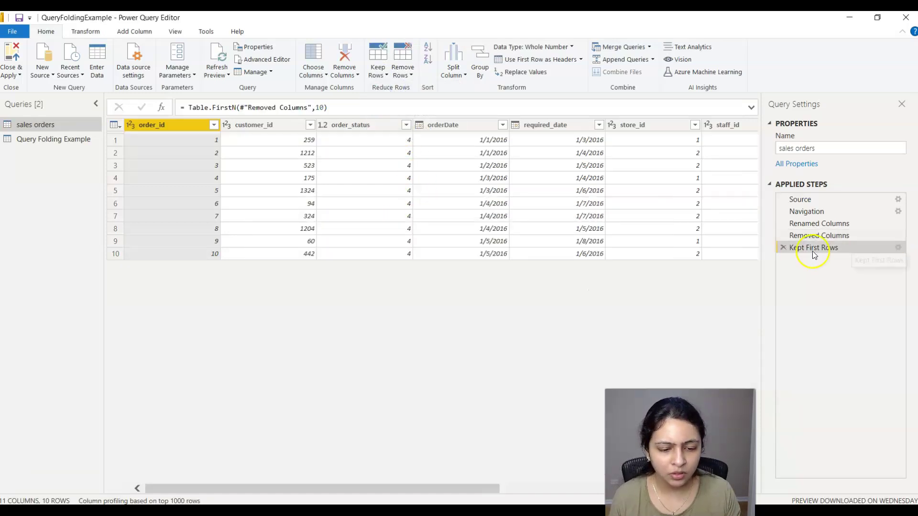
- Inspect the native SQL query behind the new Kept First Rows step, and close it
right_click(813, 251)
left_click(827, 373)
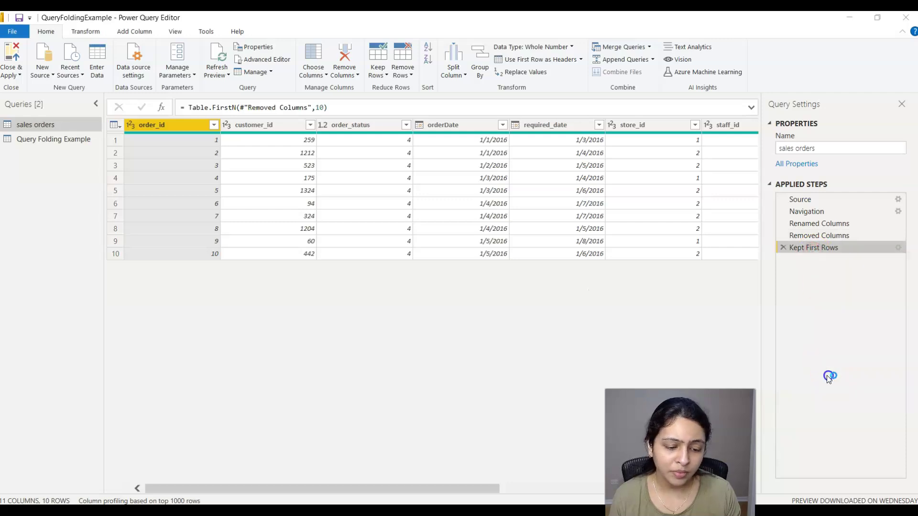
left_click(459, 216)
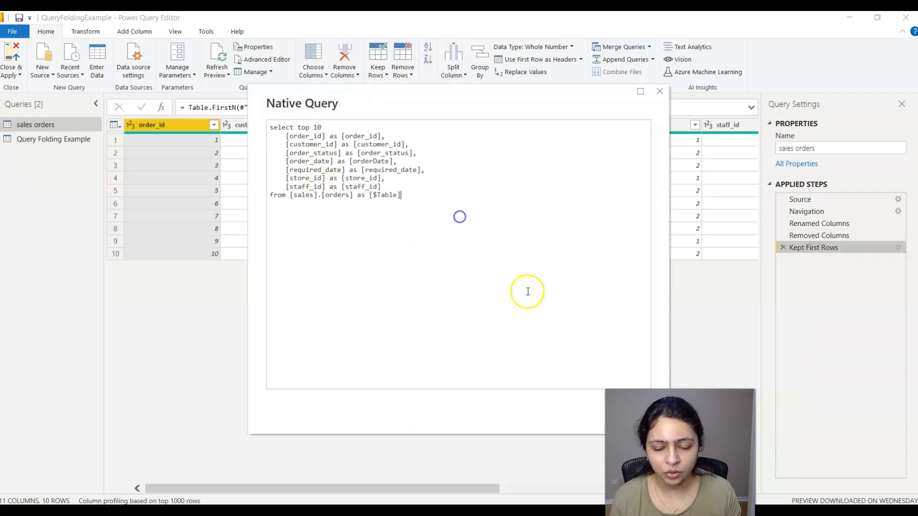
left_click_drag(553, 103, 436, 77)
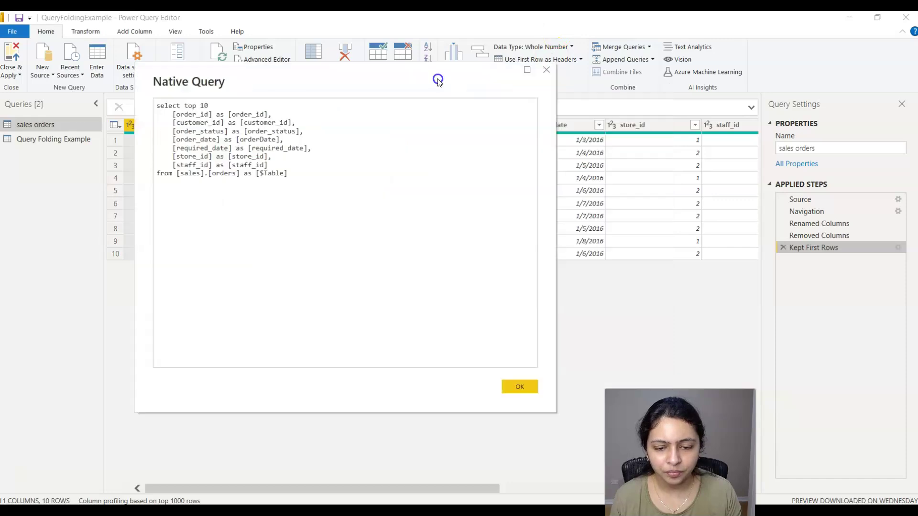
left_click(514, 387)
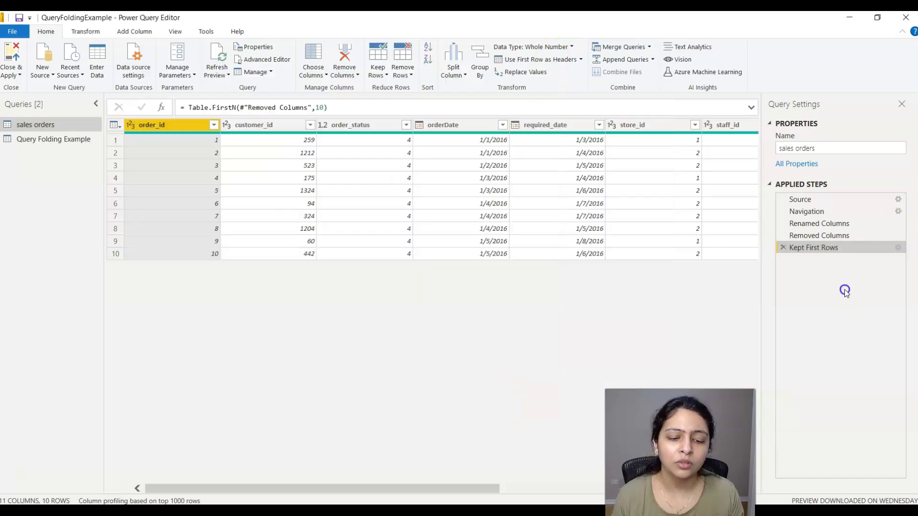
- Merge sales orders with Query Folding Example, matching customer_id to CustomerId with a left outer join
left_click(626, 48)
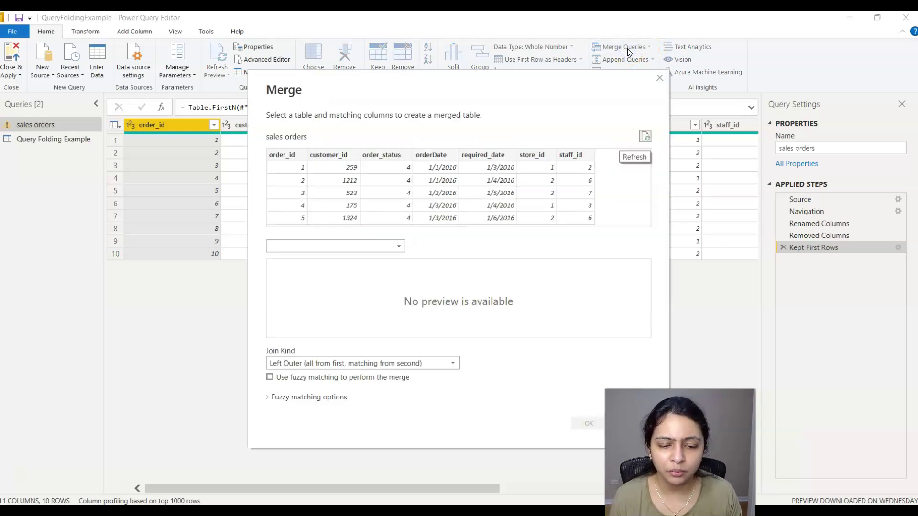
left_click(378, 248)
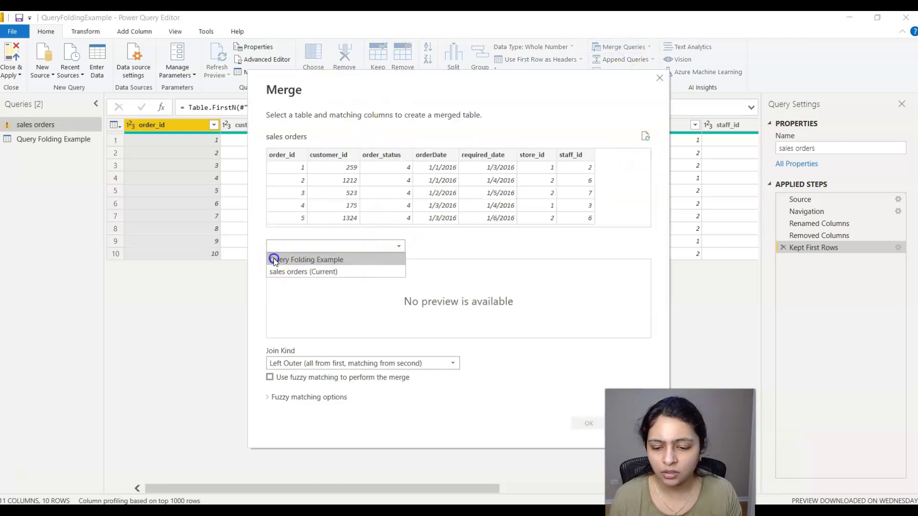
left_click(275, 260)
left_click(292, 266)
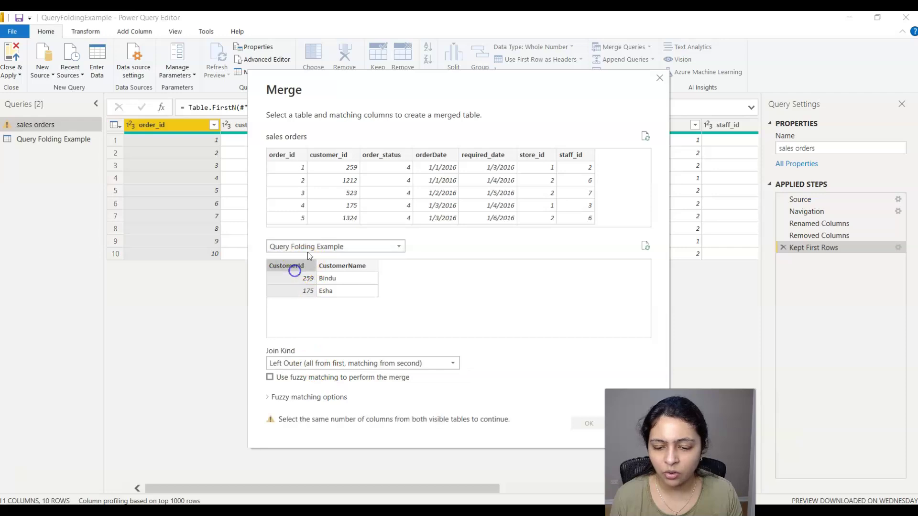
left_click(344, 154)
left_click(585, 423)
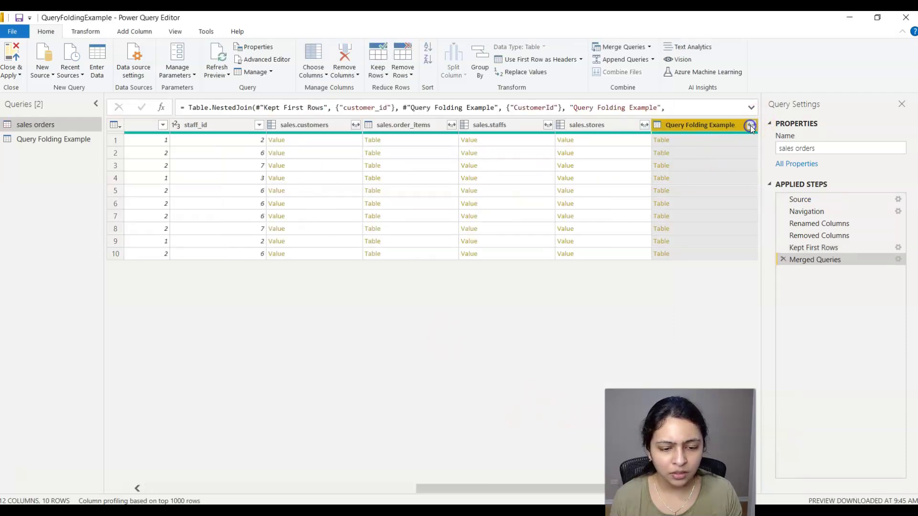
- Expand the merged Query Folding Example column to include only CustomerName
left_click(751, 125)
left_click(585, 176)
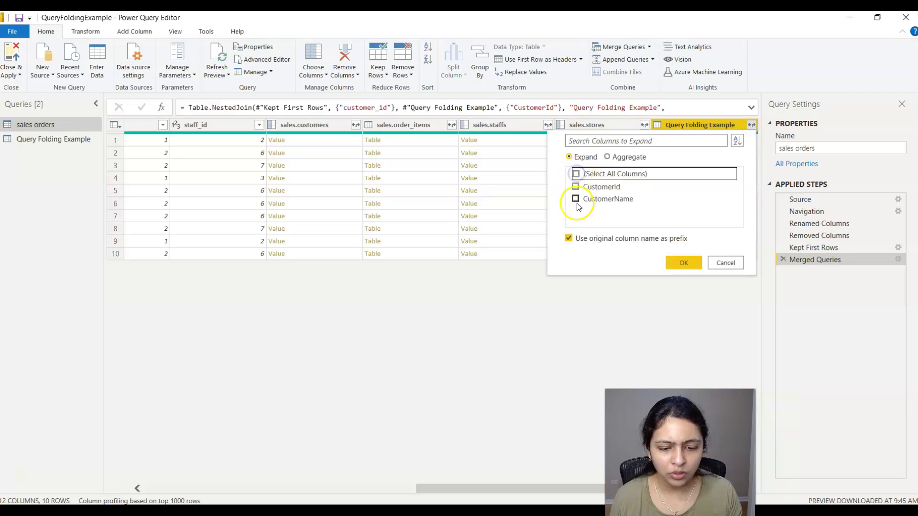
left_click(575, 198)
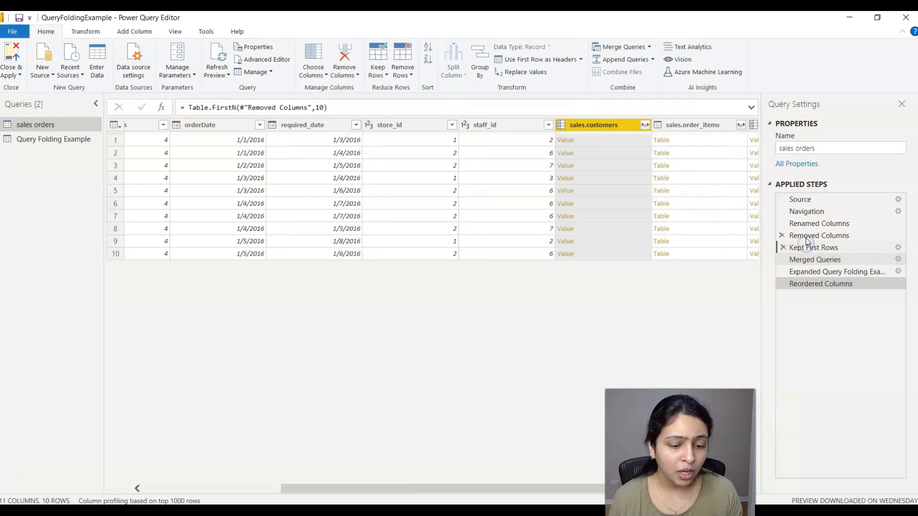
- Check that a native query is available for the Removed Columns step placed before the merge
left_click(808, 247)
left_click(805, 237)
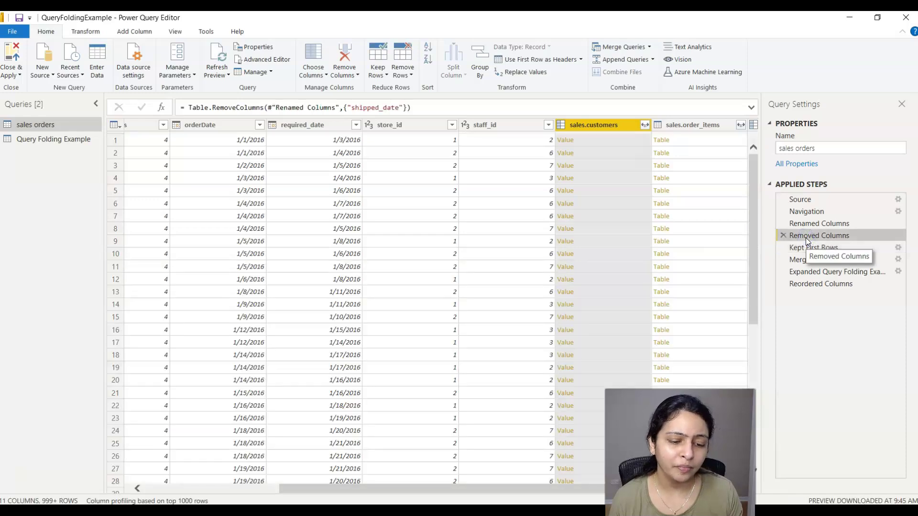
right_click(805, 237)
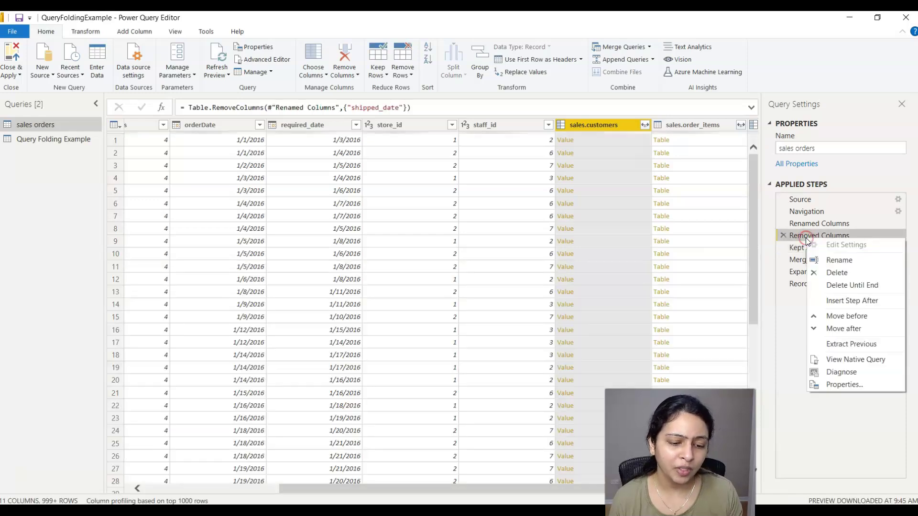
left_click(785, 344)
- Delete the Reordered Columns step and view the expanded CustomerName column at the last remaining step
left_click(818, 272)
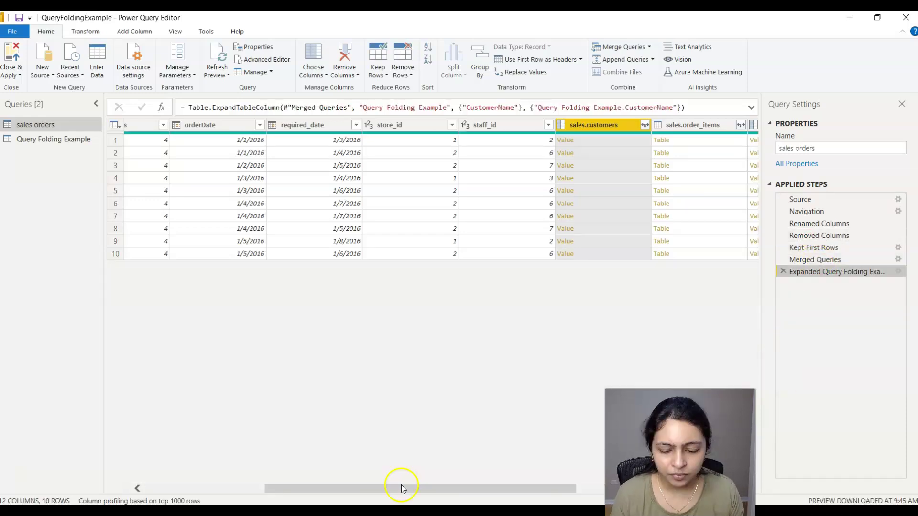
left_click_drag(404, 488, 551, 489)
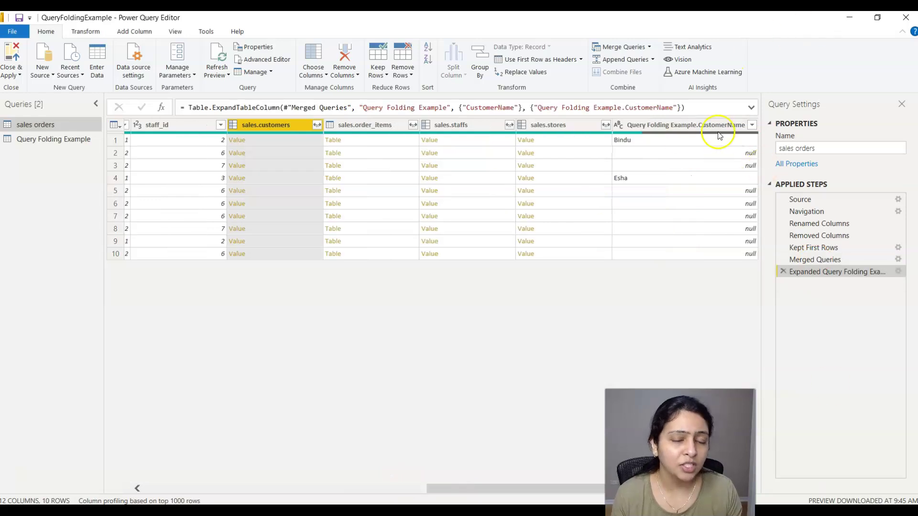
left_click(816, 260)
left_click(820, 271)
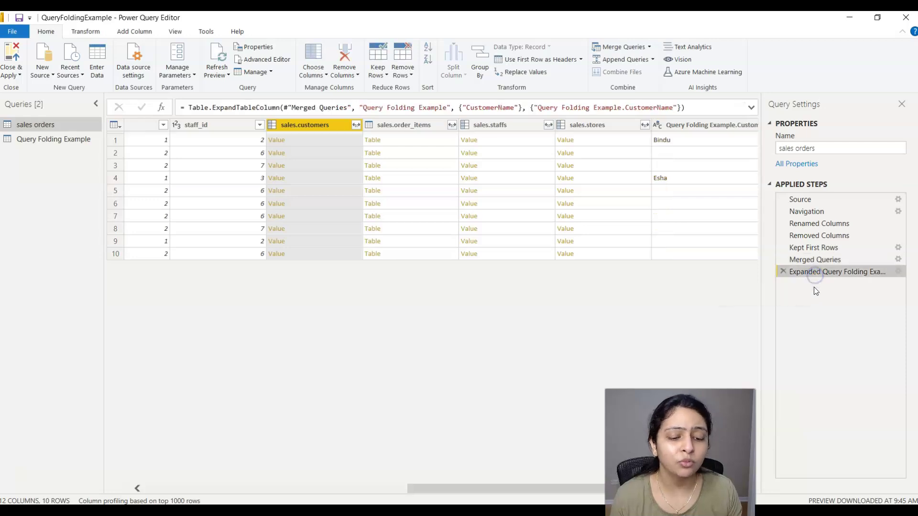